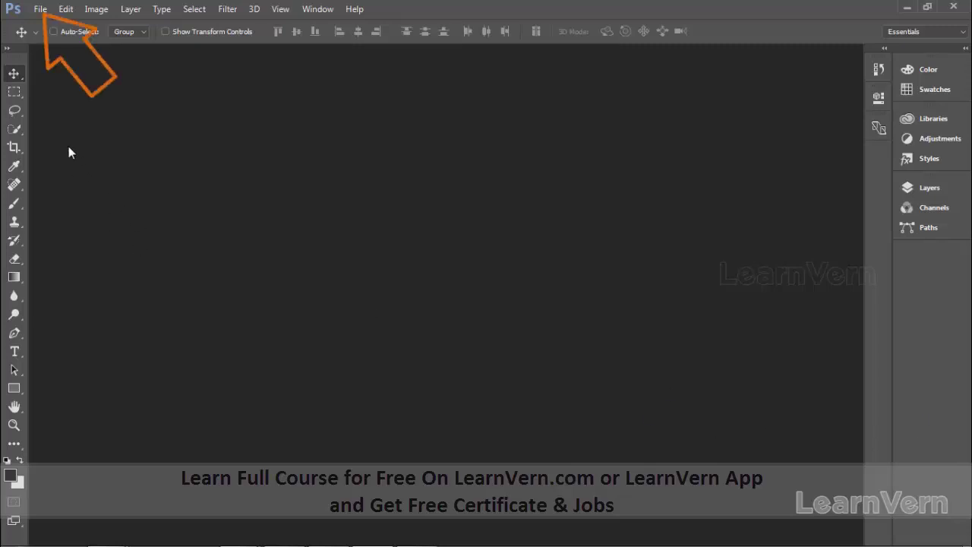
Open the File menu from the menu bar over the empty workspace.
{"action": "left_click", "coordinate": [39, 11]}
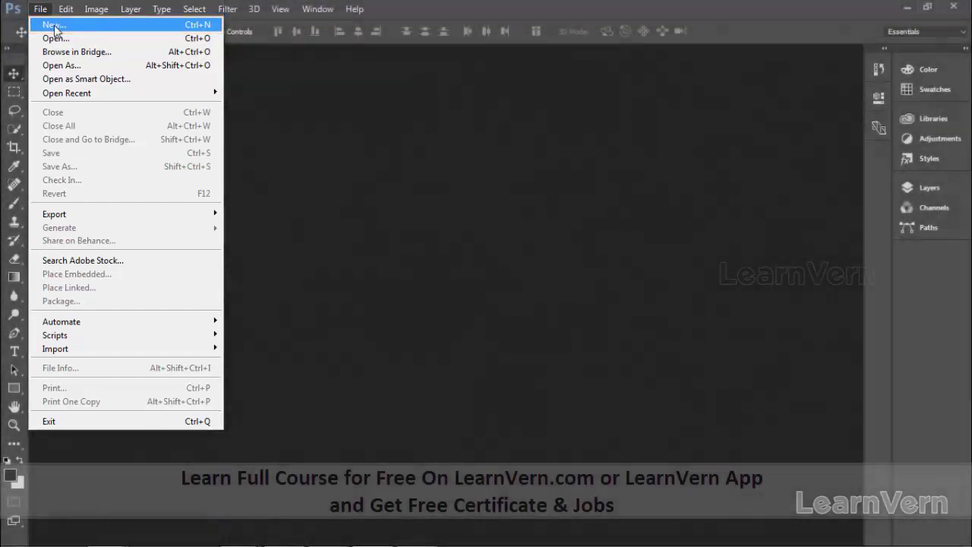
Start a new document and rename it from Untitled-1 to 'Page - 1'.
{"action": "left_click", "coordinate": [54, 27]}
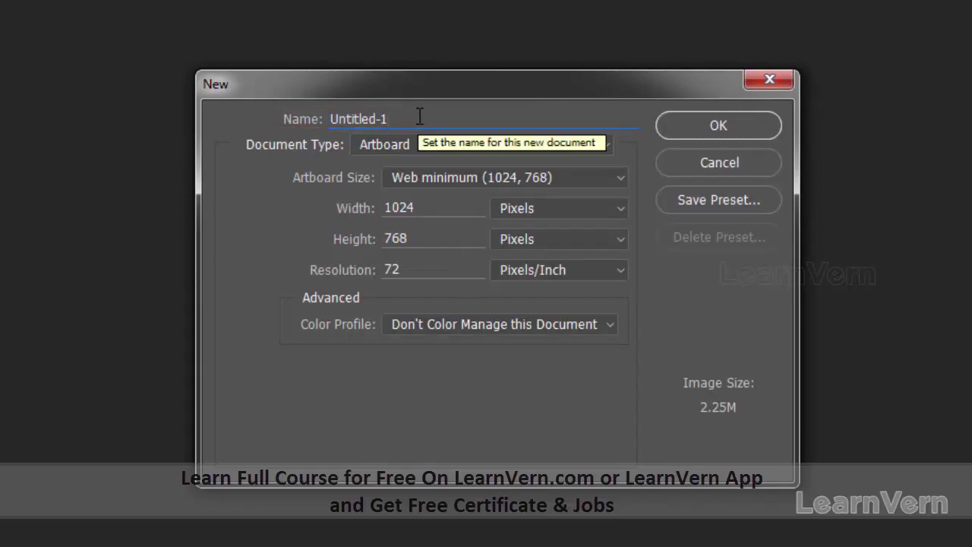
{"action": "left_click_drag", "start_coordinate": [419, 117], "coordinate": [329, 118]}
{"action": "left_click", "coordinate": [330, 118]}
{"action": "double_click", "coordinate": [384, 122]}
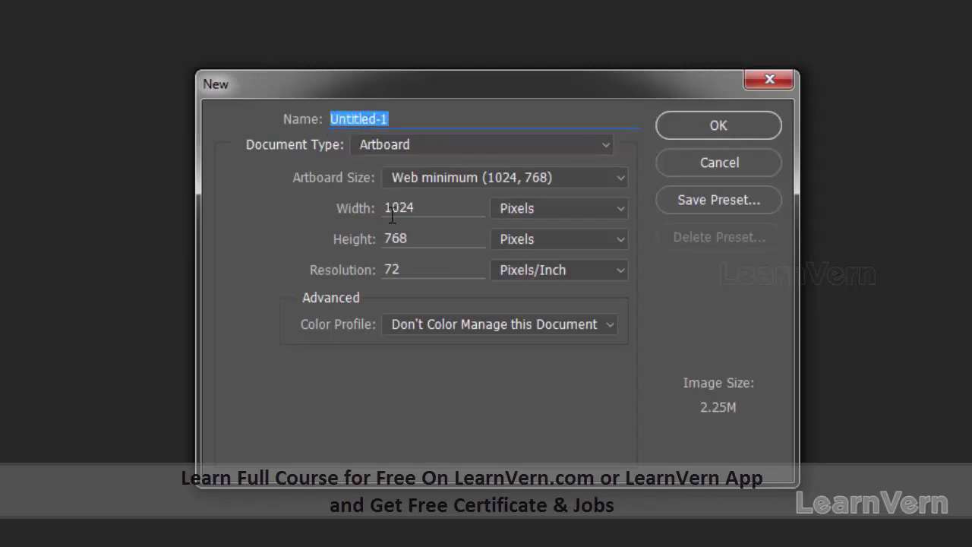
{"action": "type", "text": "Pa"}
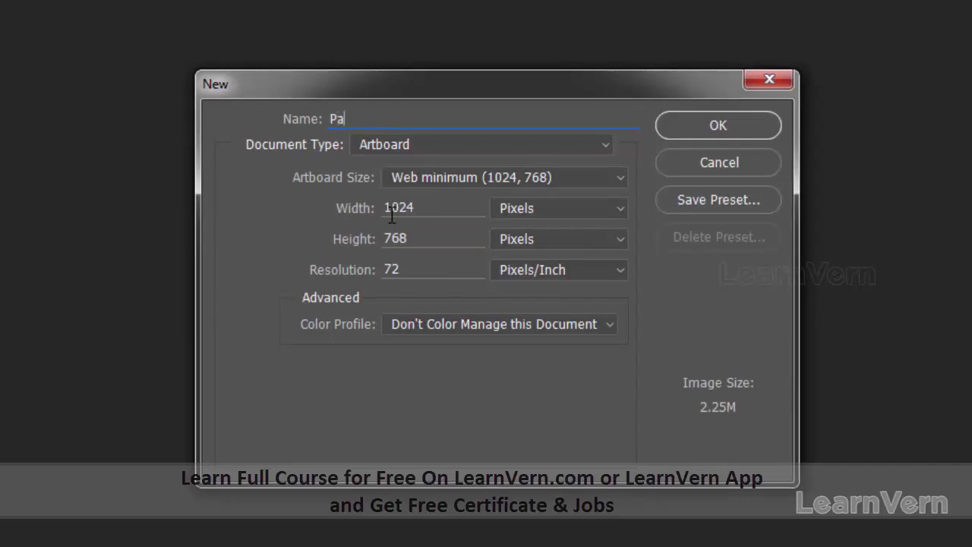
{"action": "type", "text": "ge - "}
{"action": "type", "text": "1"}
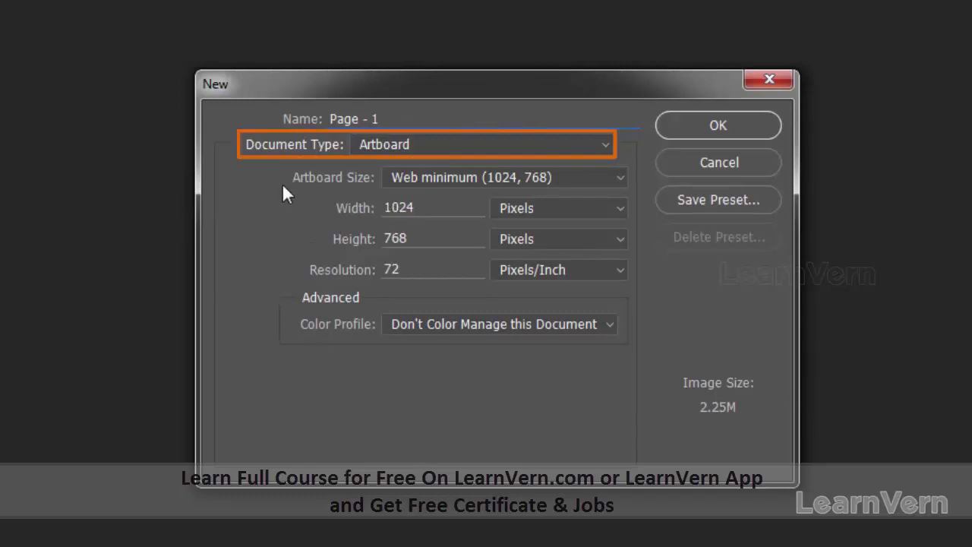
Try the U.S. Paper document type at Letter size.
{"action": "left_click", "coordinate": [606, 146]}
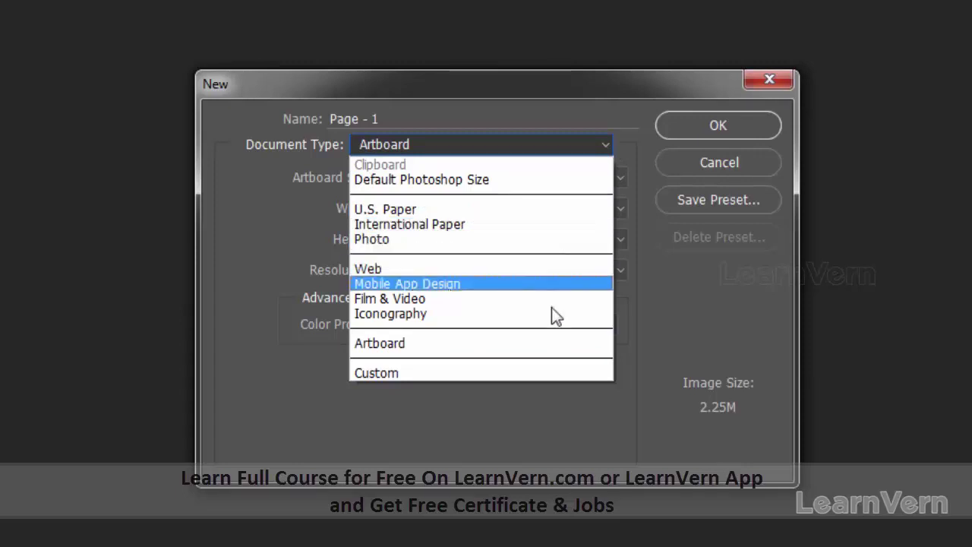
{"action": "left_click", "coordinate": [500, 215]}
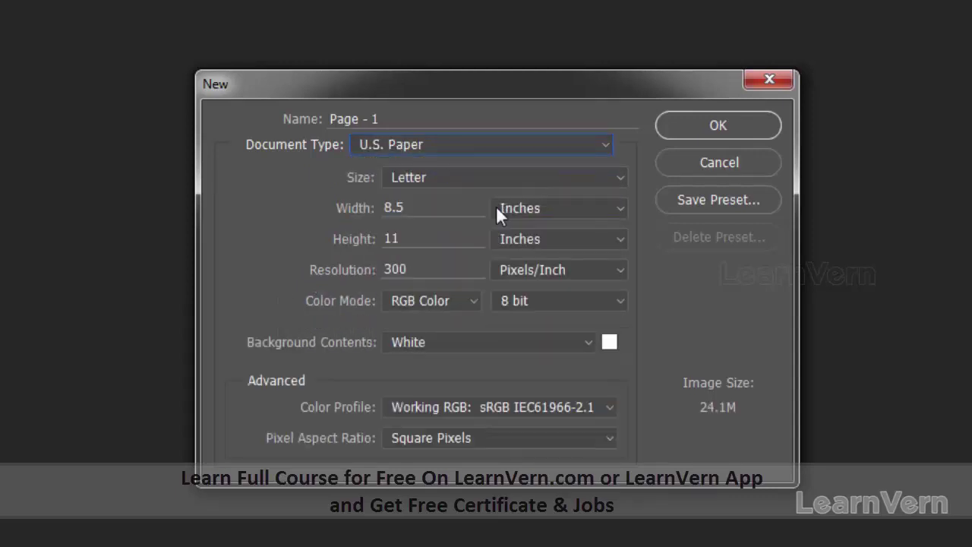
{"action": "left_click", "coordinate": [617, 186]}
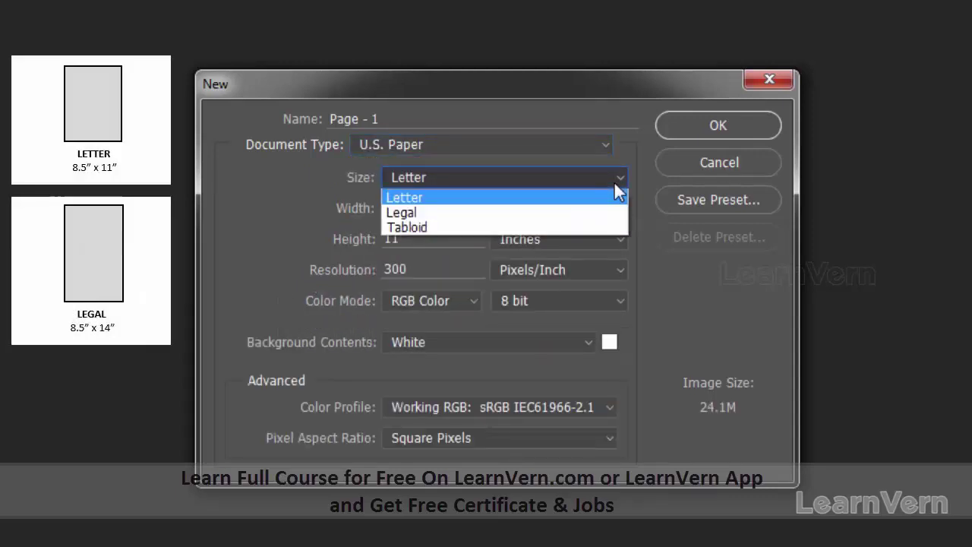
{"action": "left_click", "coordinate": [624, 151]}
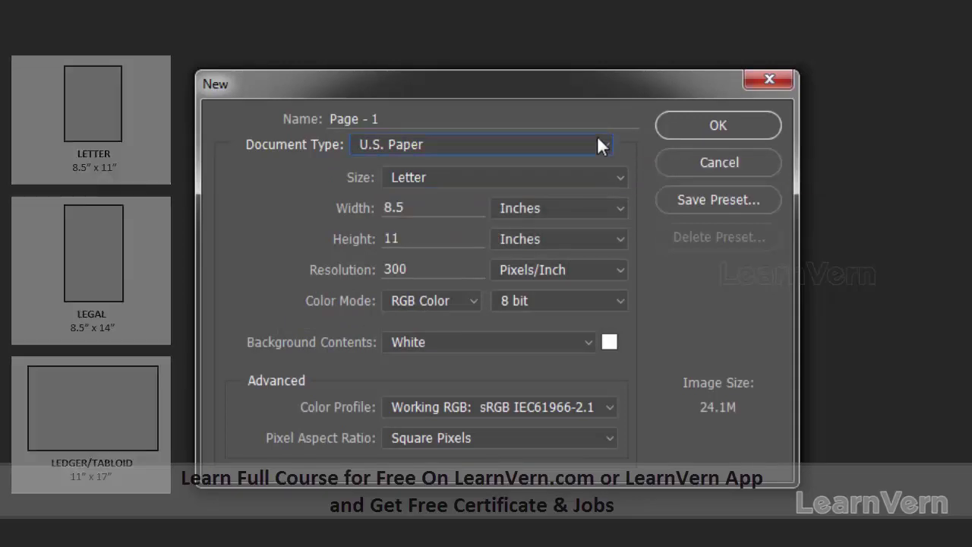
Switch the document type to International Paper at A4, 210 × 297 mm.
{"action": "left_click", "coordinate": [599, 144]}
{"action": "left_click", "coordinate": [457, 218]}
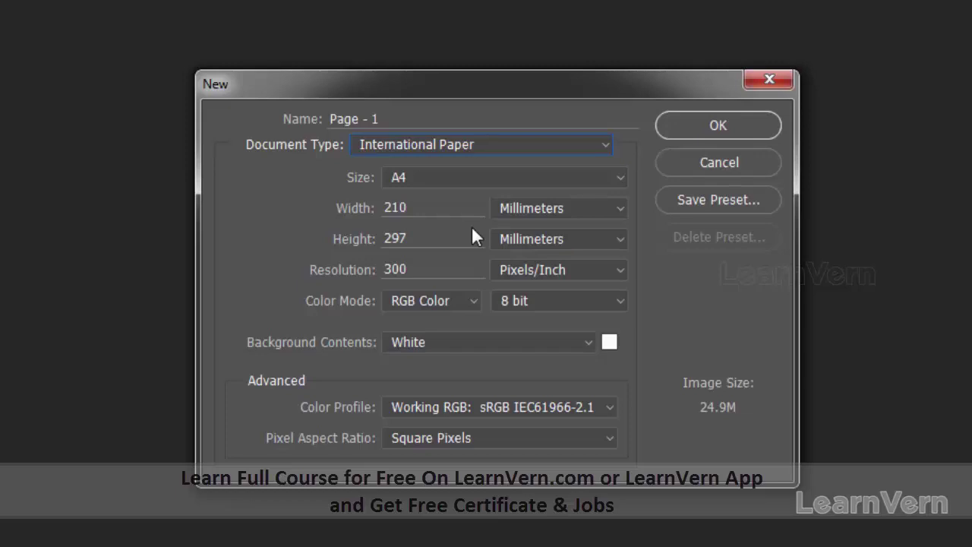
{"action": "left_click", "coordinate": [478, 176]}
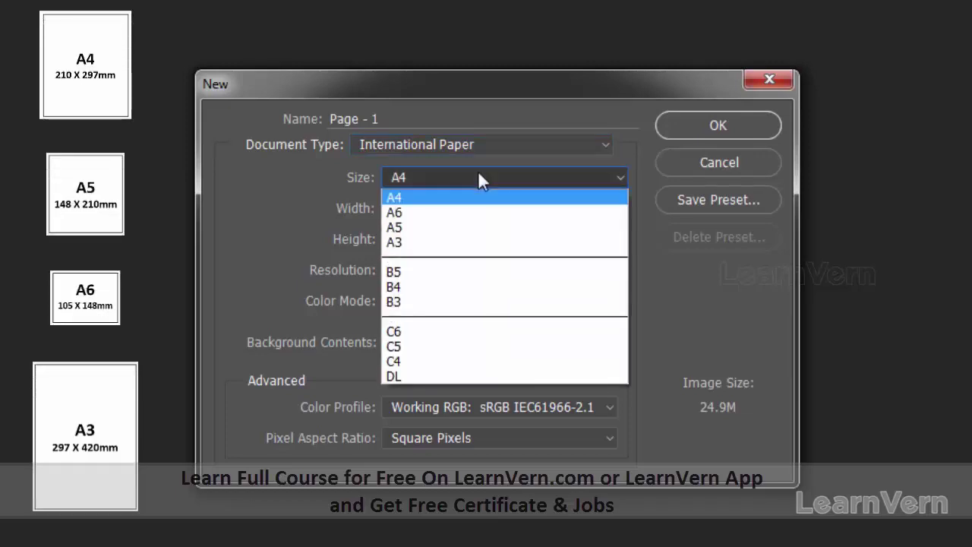
{"action": "left_click", "coordinate": [687, 306]}
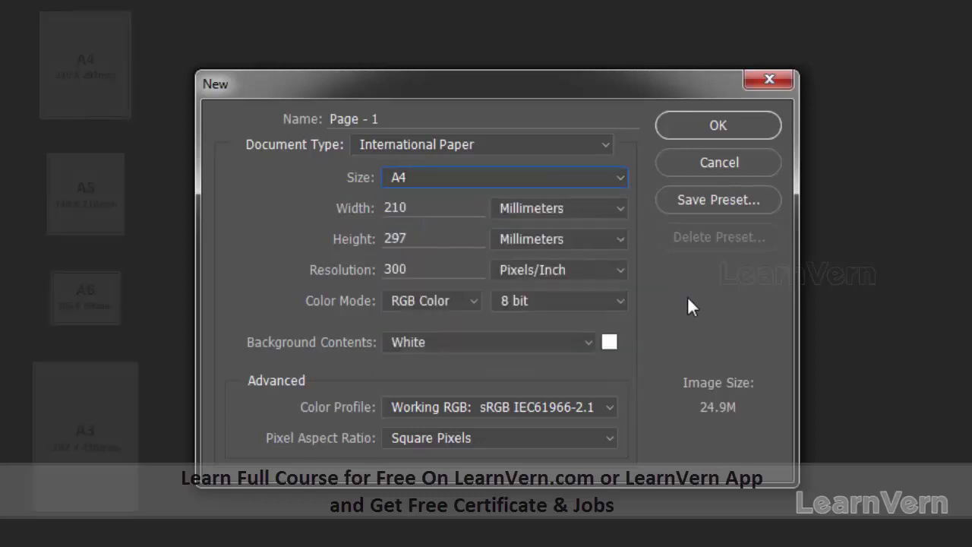
{"action": "left_click", "coordinate": [479, 144]}
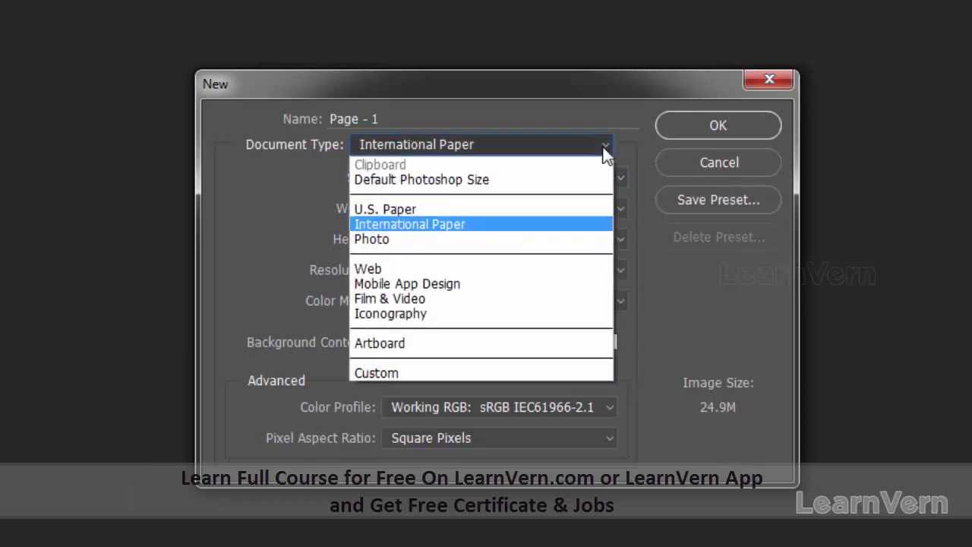
Choose the Photo preset at Landscape, 2 x 3, checking its 3 × 2 inch size.
{"action": "left_click", "coordinate": [430, 240]}
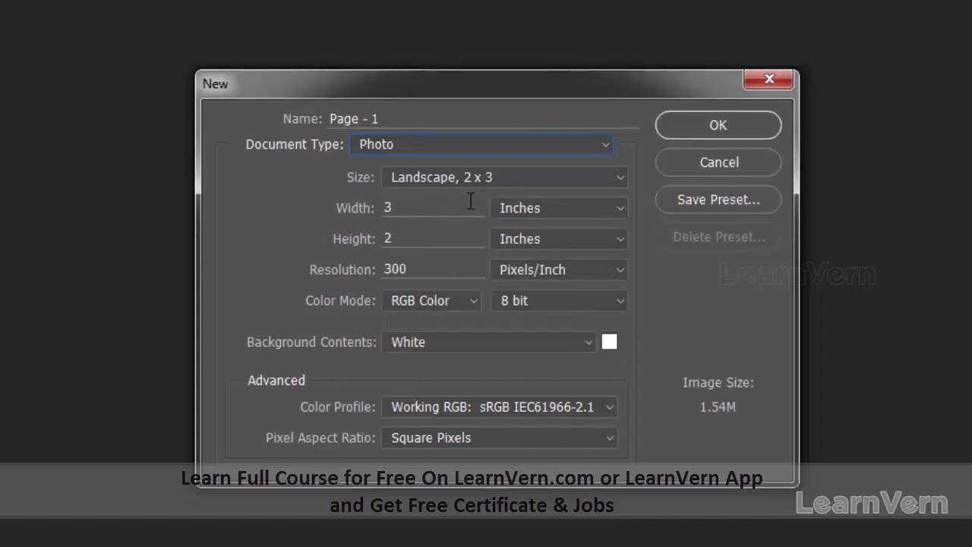
{"action": "left_click", "coordinate": [623, 182]}
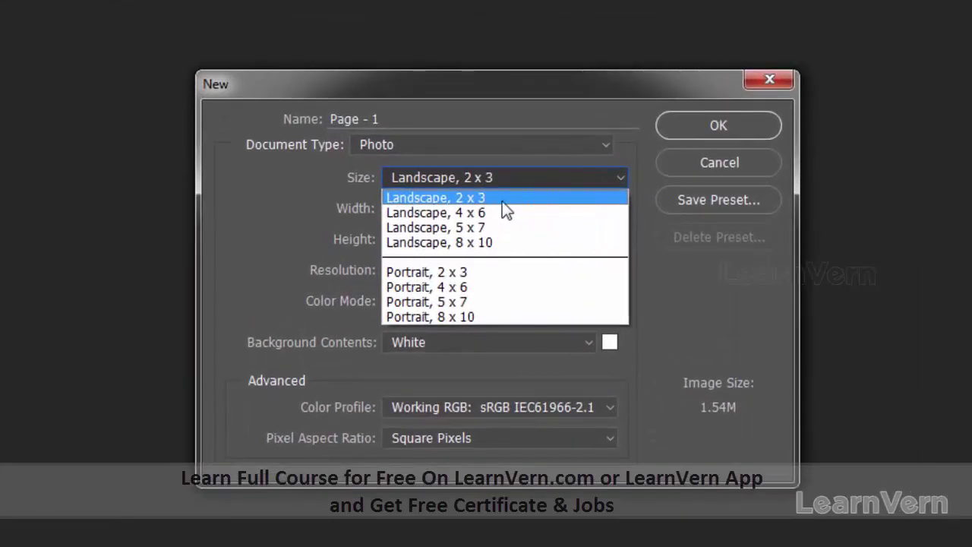
{"action": "left_click", "coordinate": [502, 198]}
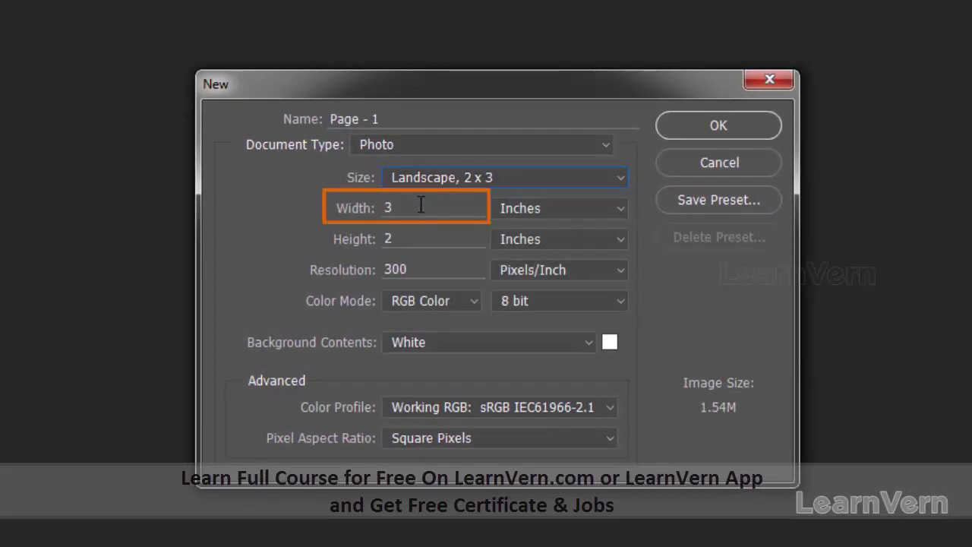
{"action": "left_click_drag", "start_coordinate": [421, 205], "coordinate": [354, 208]}
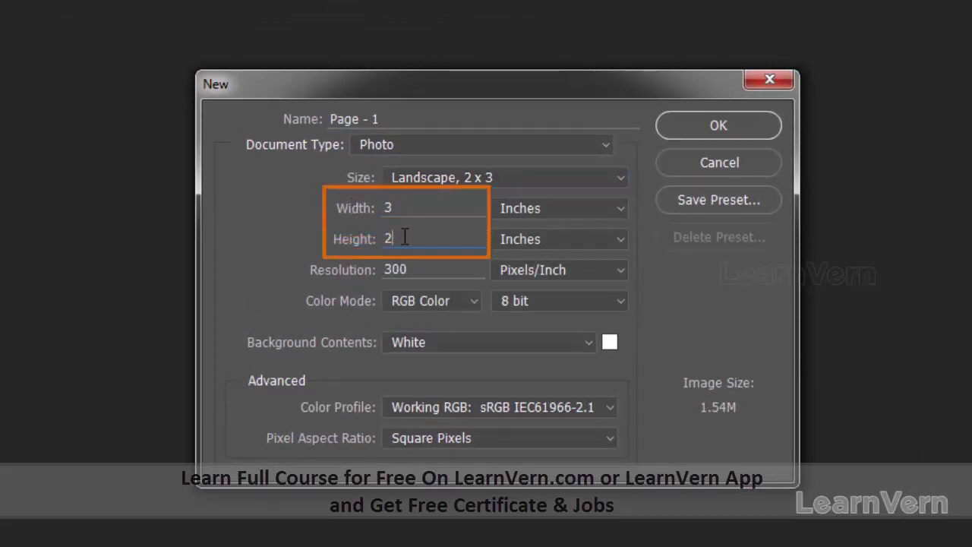
{"action": "left_click_drag", "start_coordinate": [403, 237], "coordinate": [371, 237]}
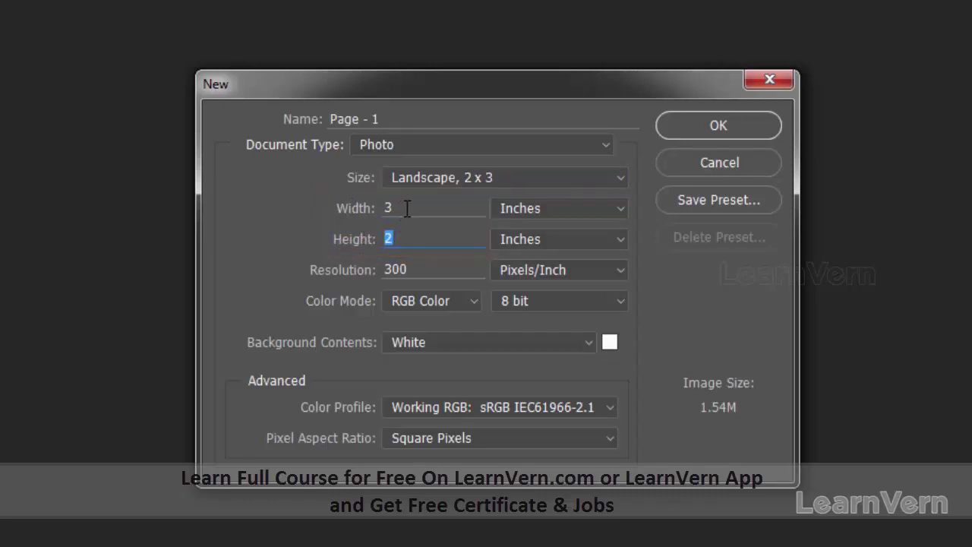
Change the photo size to Portrait, 2 x 3: 2 inches wide, 3 inches tall.
{"action": "left_click", "coordinate": [621, 177]}
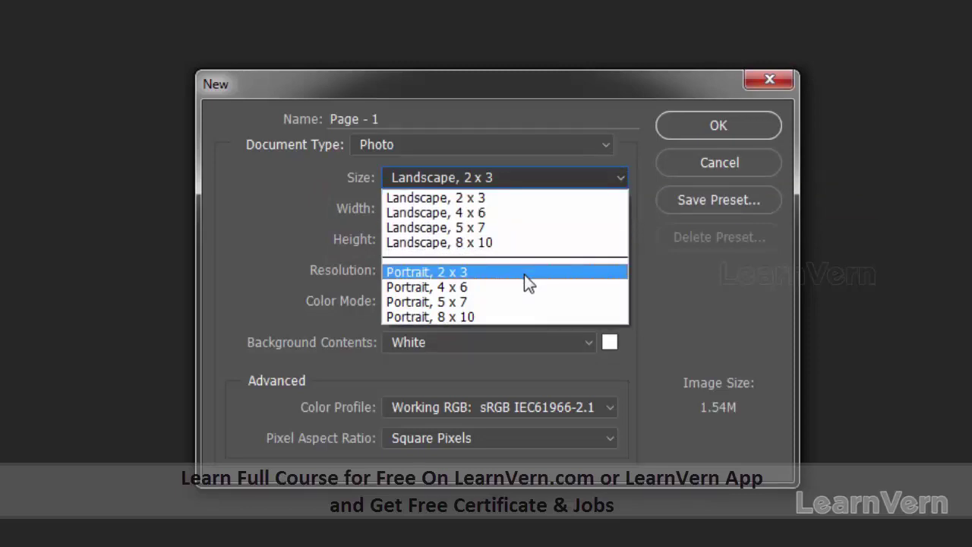
{"action": "left_click", "coordinate": [524, 274]}
{"action": "left_click", "coordinate": [430, 211]}
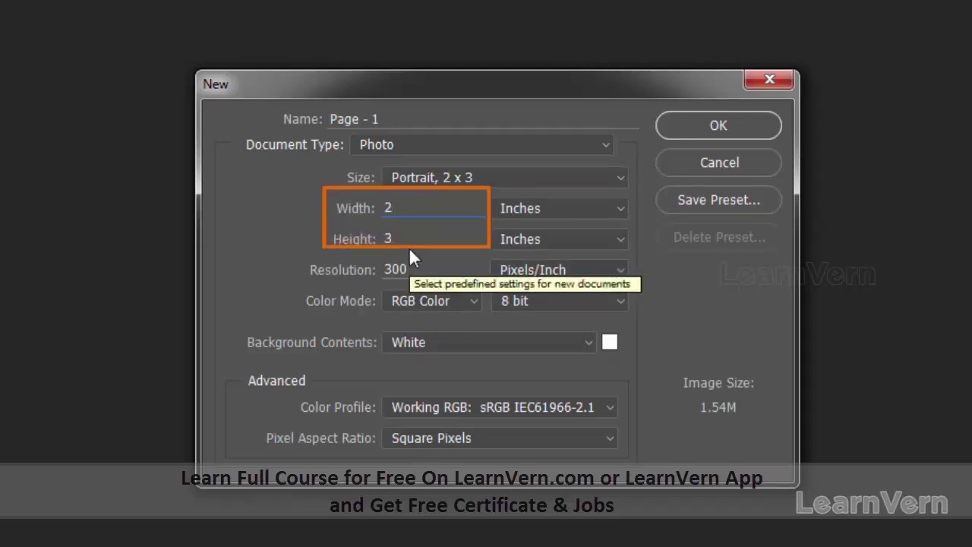
{"action": "left_click", "coordinate": [413, 238]}
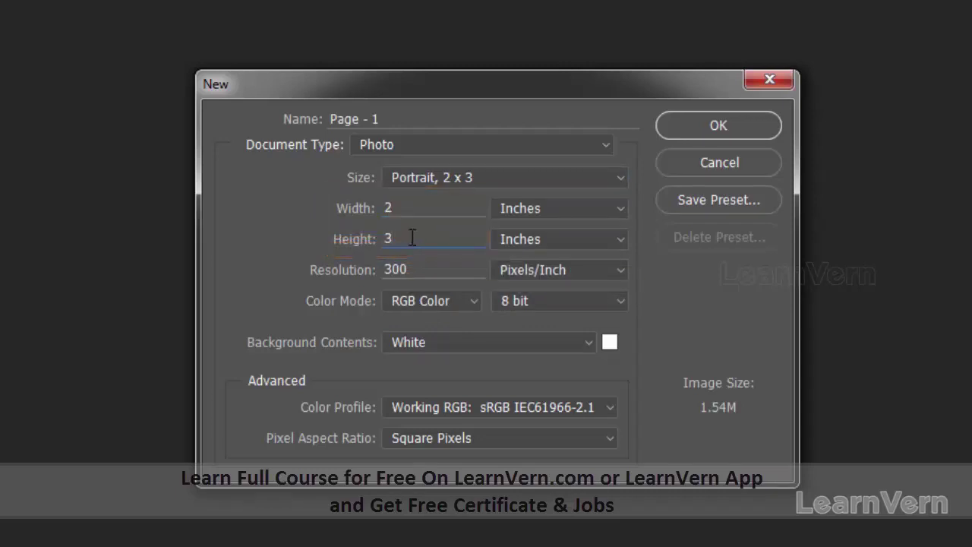
{"action": "left_click", "coordinate": [457, 174]}
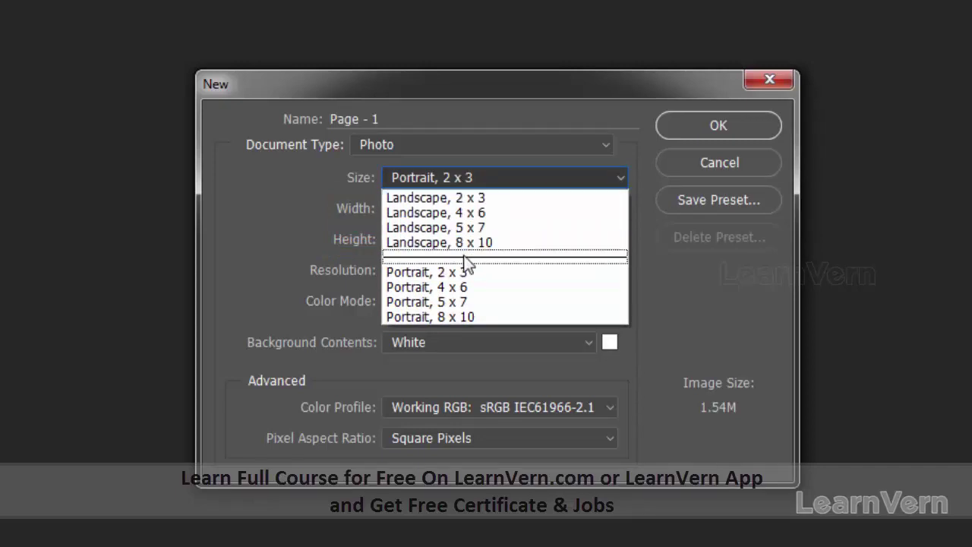
{"action": "left_click", "coordinate": [466, 171]}
Try the Web document type and look at its artboard sizes.
{"action": "left_click", "coordinate": [470, 146]}
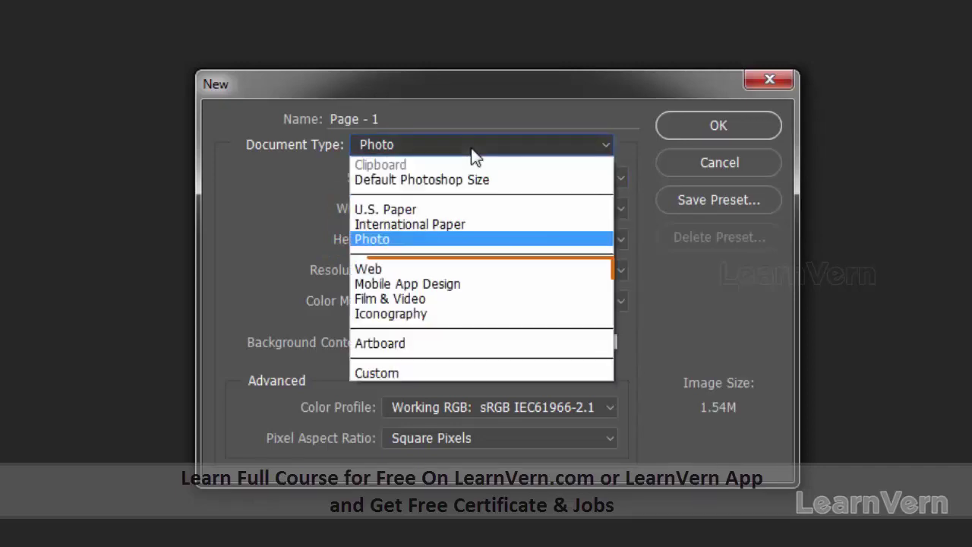
{"action": "left_click", "coordinate": [434, 268]}
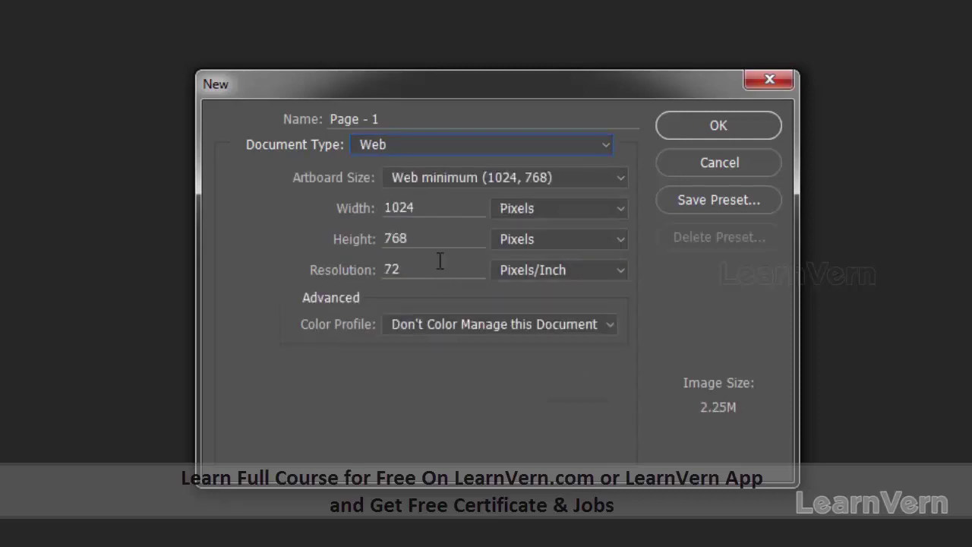
{"action": "left_click", "coordinate": [604, 180]}
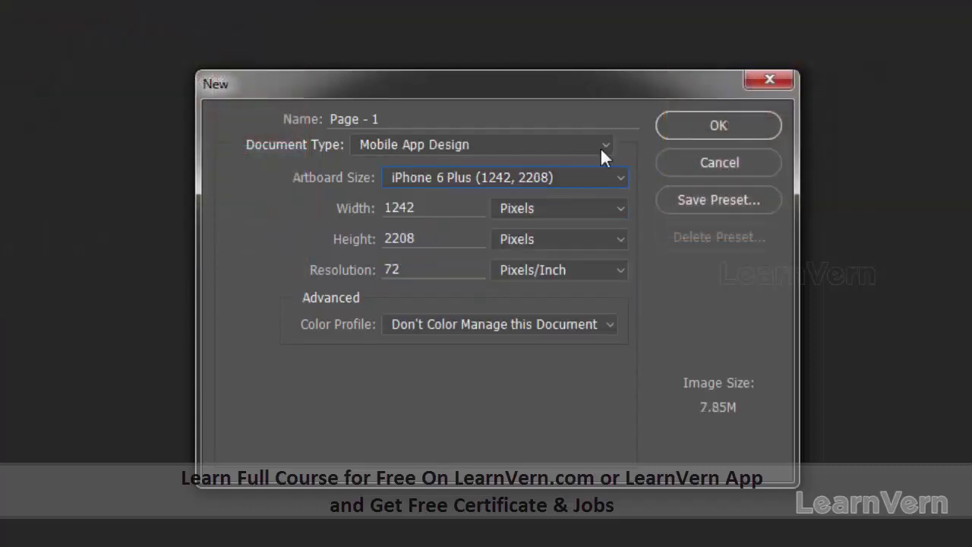
Set Mobile App Design and settle on the iPhone 6 Plus artboard, 1242 × 2208 px.
{"action": "left_click", "coordinate": [601, 146]}
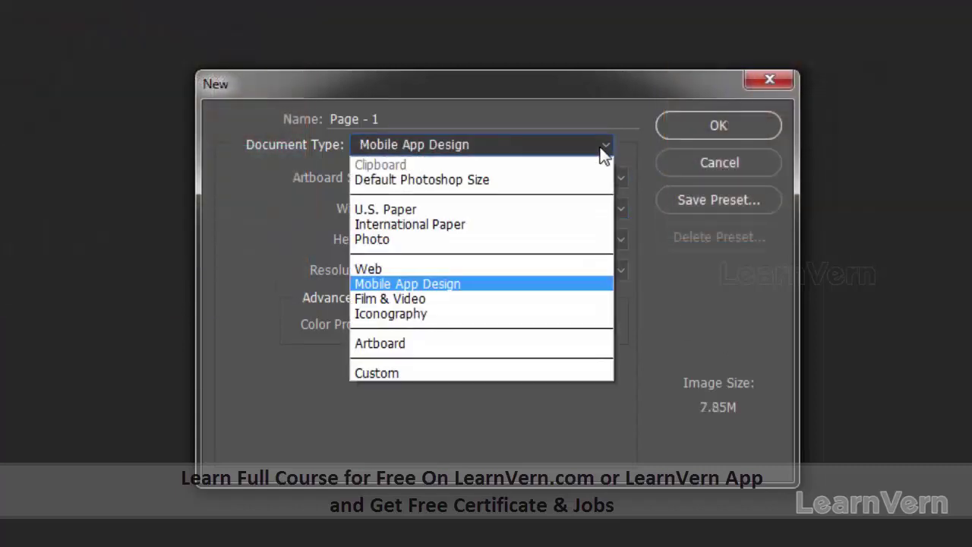
{"action": "left_click", "coordinate": [509, 287]}
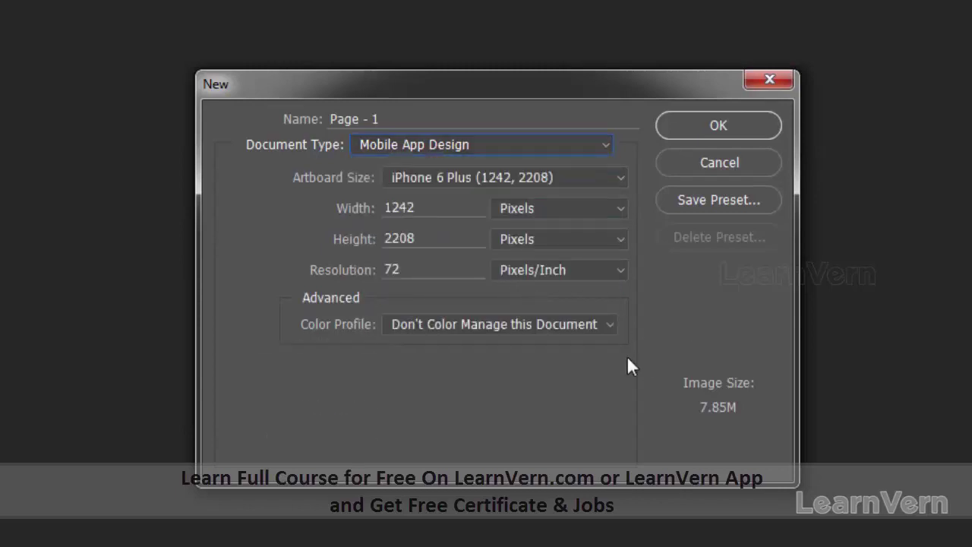
{"action": "left_click", "coordinate": [619, 180]}
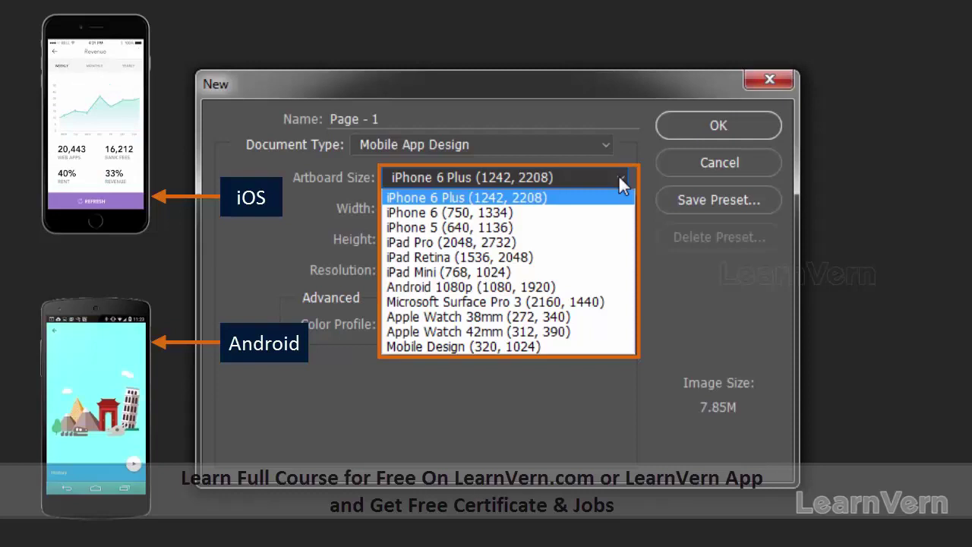
{"action": "key", "text": "Down"}
{"action": "key", "text": "Down"}
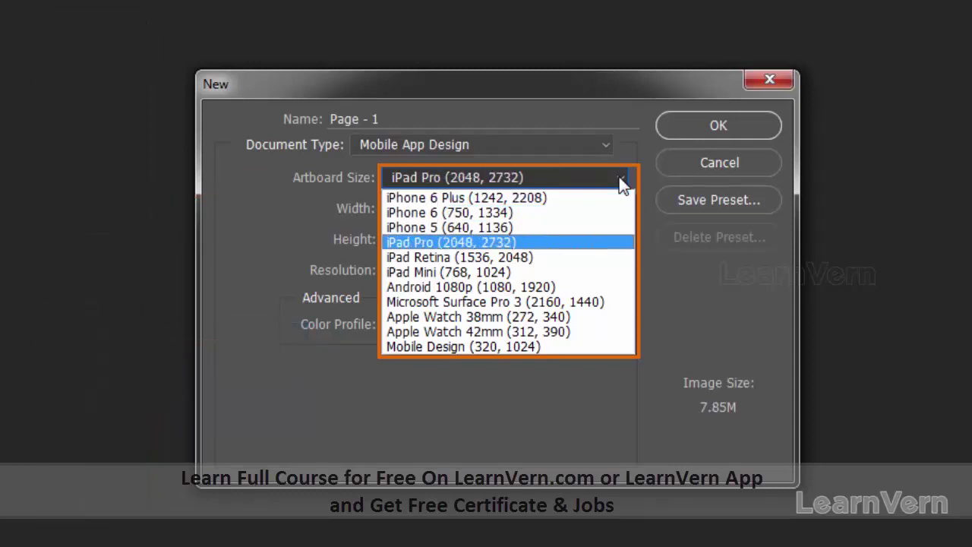
{"action": "key", "text": "Down"}
{"action": "key", "text": "Down"}
{"action": "key", "text": "Down"}
{"action": "key", "text": "Down"}
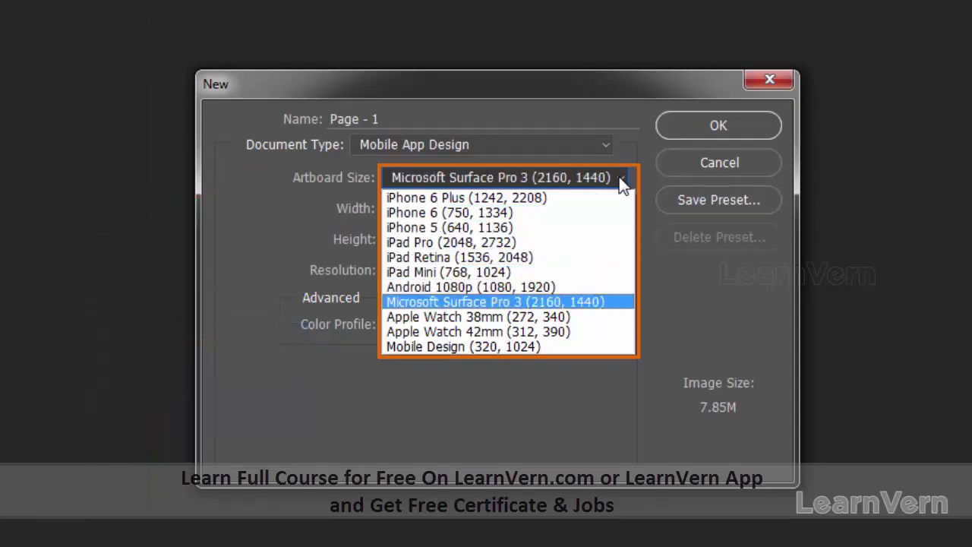
{"action": "key", "text": "Up"}
{"action": "key", "text": "Up"}
{"action": "key", "text": "Up"}
{"action": "key", "text": "Up"}
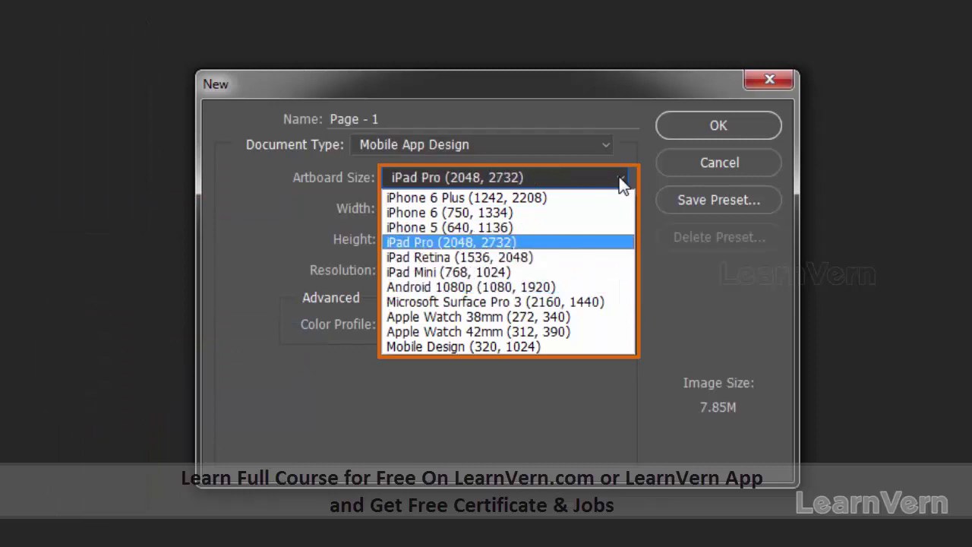
{"action": "key", "text": "Up"}
{"action": "key", "text": "Up"}
{"action": "key", "text": "Up"}
{"action": "key", "text": "Return"}
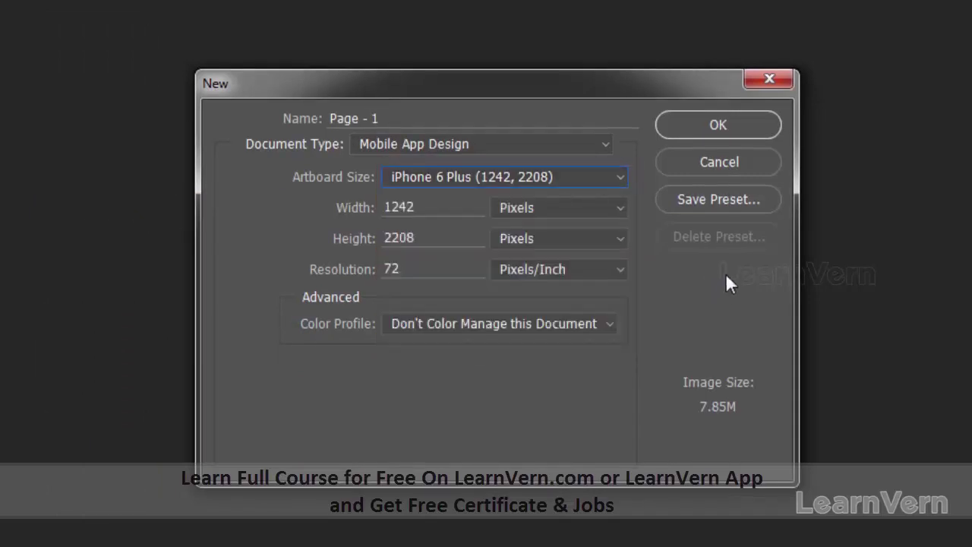
Set the document type to Film & Video, keeping HDTV 1080p at 1920 × 1080 px.
{"action": "left_click", "coordinate": [607, 144]}
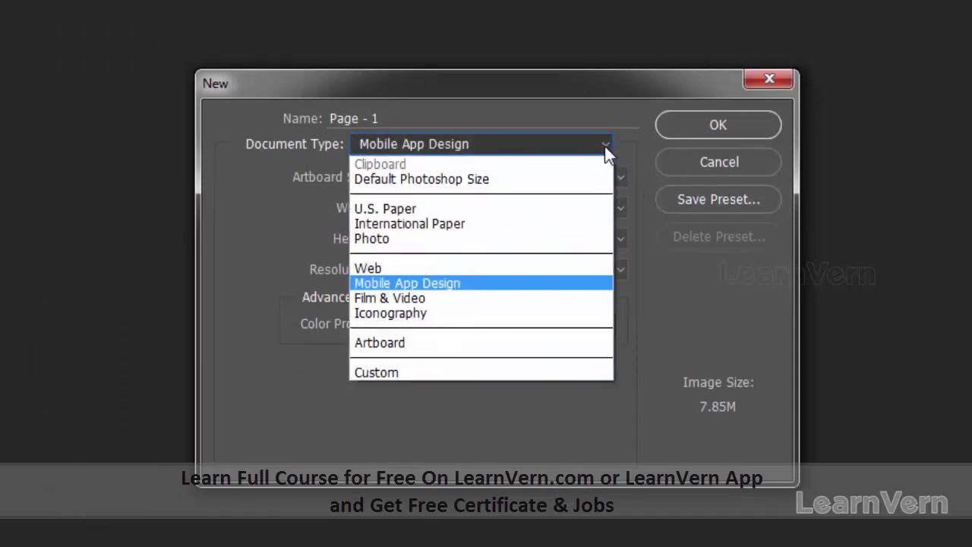
{"action": "left_click", "coordinate": [490, 302]}
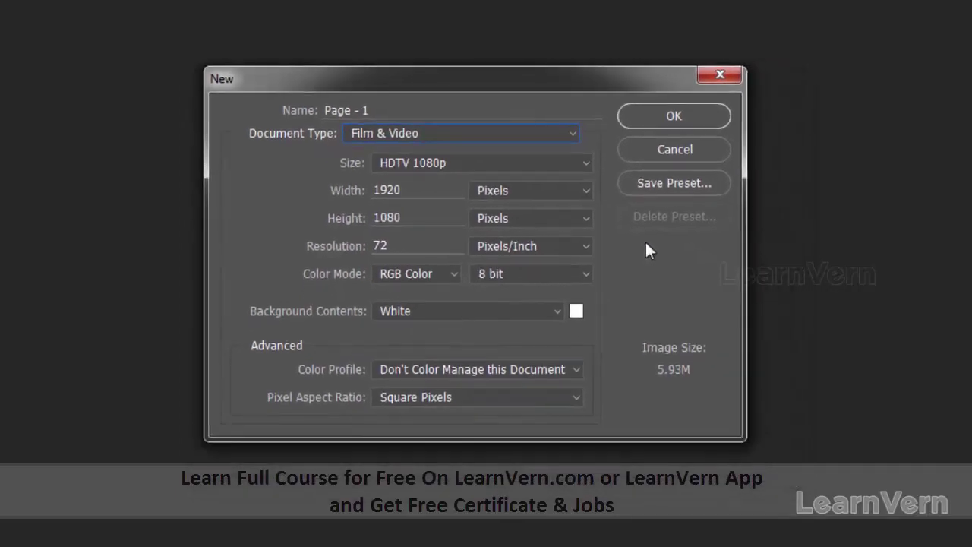
{"action": "left_click", "coordinate": [588, 163]}
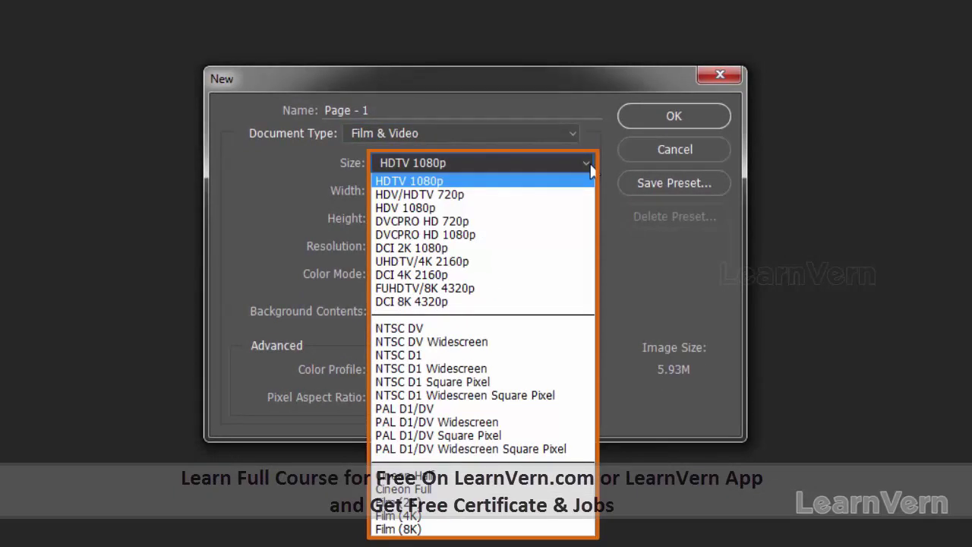
{"action": "key", "text": "Down"}
{"action": "key", "text": "Down"}
{"action": "key", "text": "Down"}
{"action": "key", "text": "Down"}
{"action": "key", "text": "Down"}
{"action": "key", "text": "Down"}
{"action": "key", "text": "Down"}
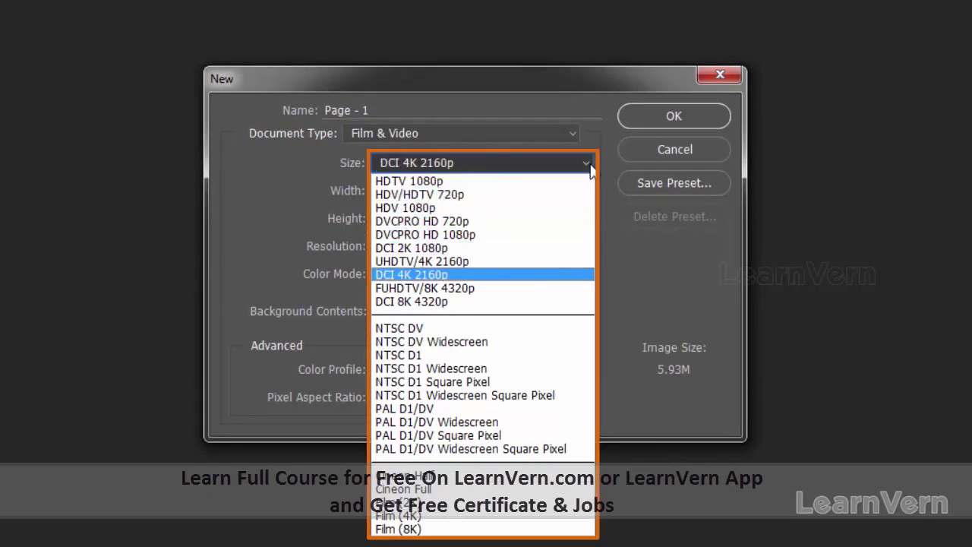
{"action": "key", "text": "Down"}
{"action": "key", "text": "Down"}
{"action": "key", "text": "Down"}
{"action": "key", "text": "Down"}
{"action": "key", "text": "Down"}
{"action": "key", "text": "Down"}
{"action": "key", "text": "Down"}
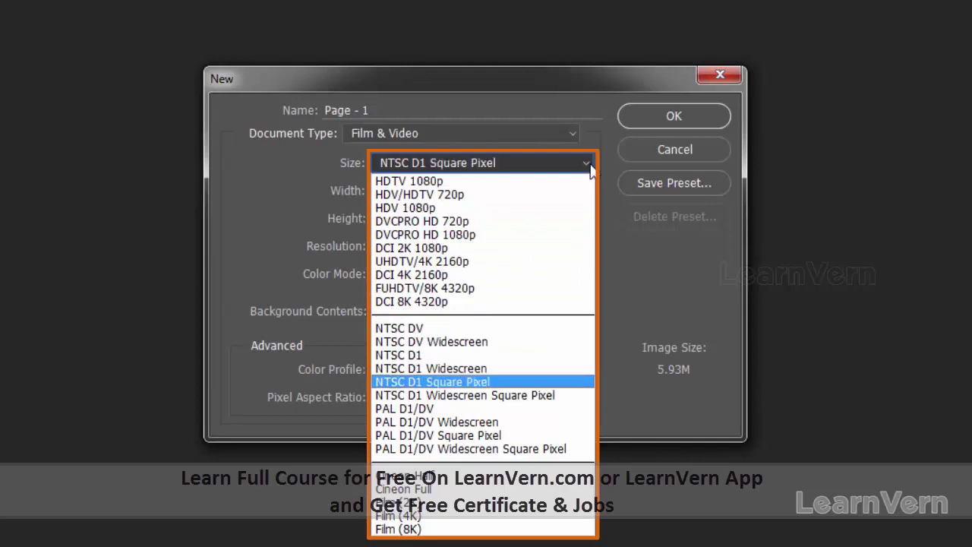
{"action": "key", "text": "Down"}
{"action": "key", "text": "Down"}
{"action": "key", "text": "Down"}
{"action": "key", "text": "Down"}
{"action": "key", "text": "Down"}
{"action": "key", "text": "Down"}
{"action": "key", "text": "Escape"}
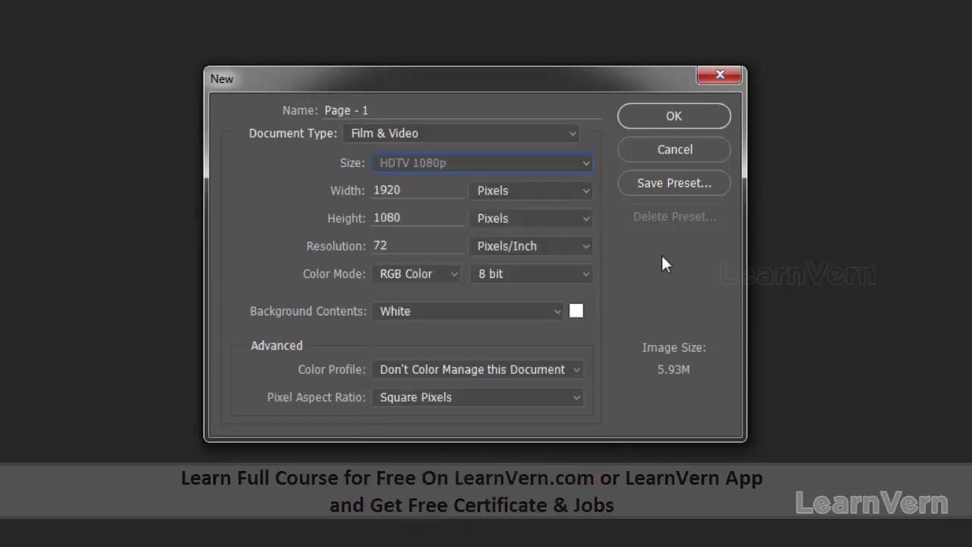
{"action": "left_click", "coordinate": [575, 135]}
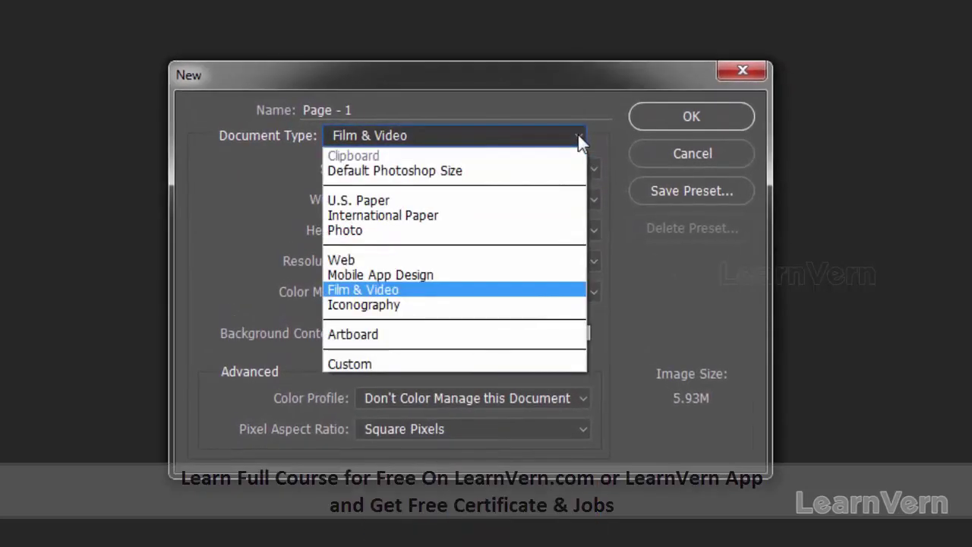
Preview Iconography's artboard sizes, then set Artboard type at Web minimum, 1024 × 768 px.
{"action": "left_click", "coordinate": [486, 305]}
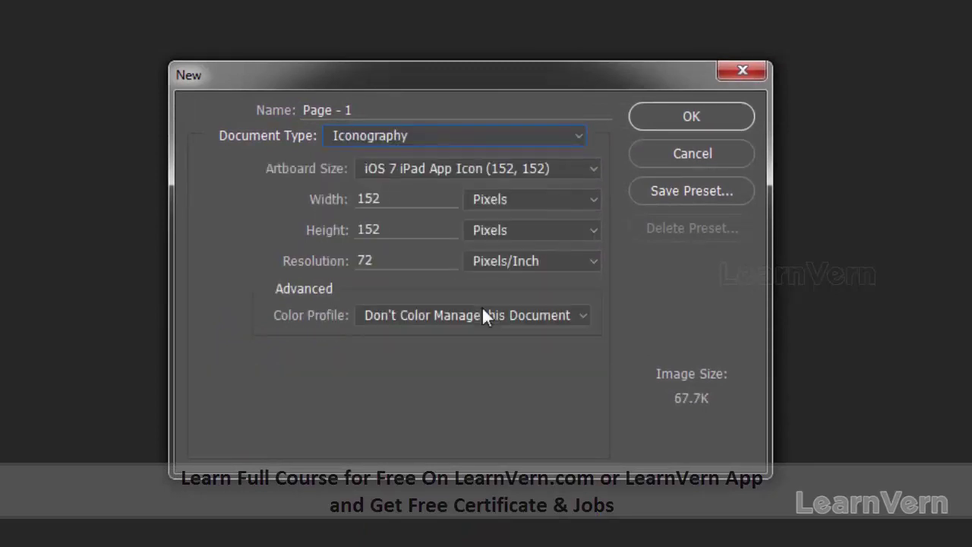
{"action": "left_click", "coordinate": [576, 137]}
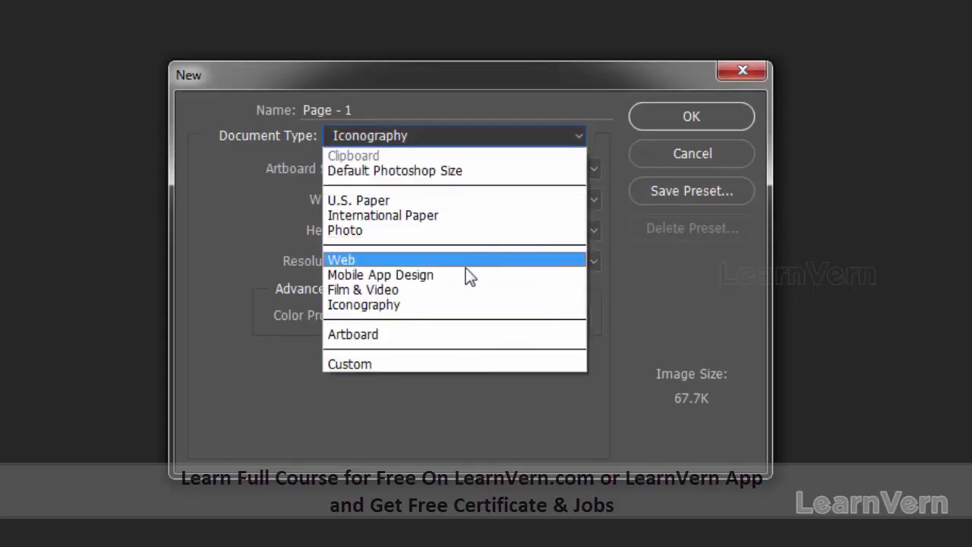
{"action": "left_click", "coordinate": [446, 309]}
{"action": "left_click", "coordinate": [593, 170]}
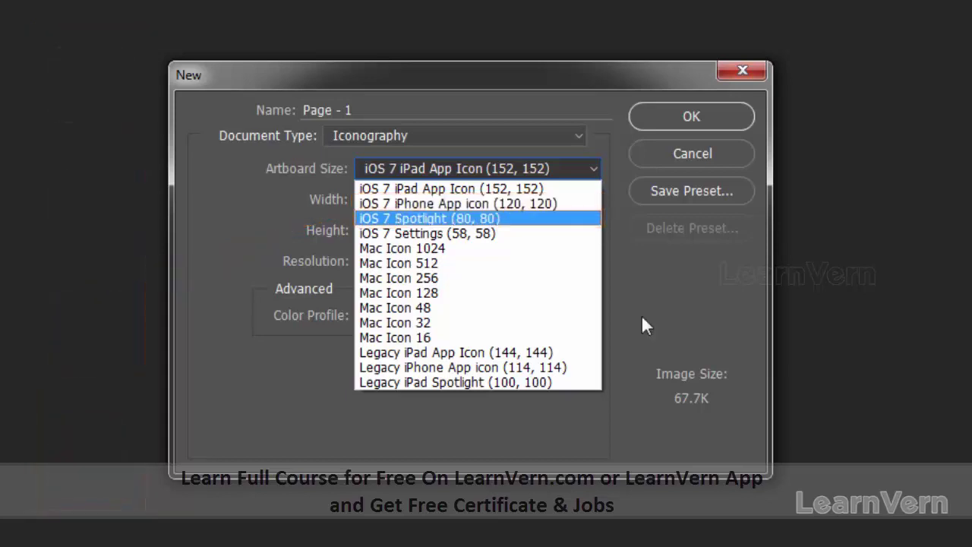
{"action": "left_click", "coordinate": [577, 137]}
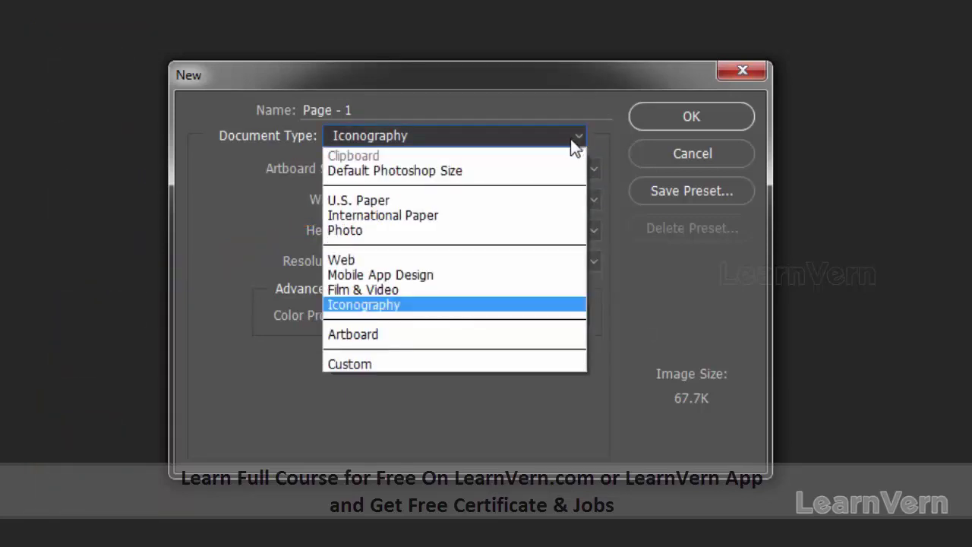
{"action": "left_click", "coordinate": [419, 335]}
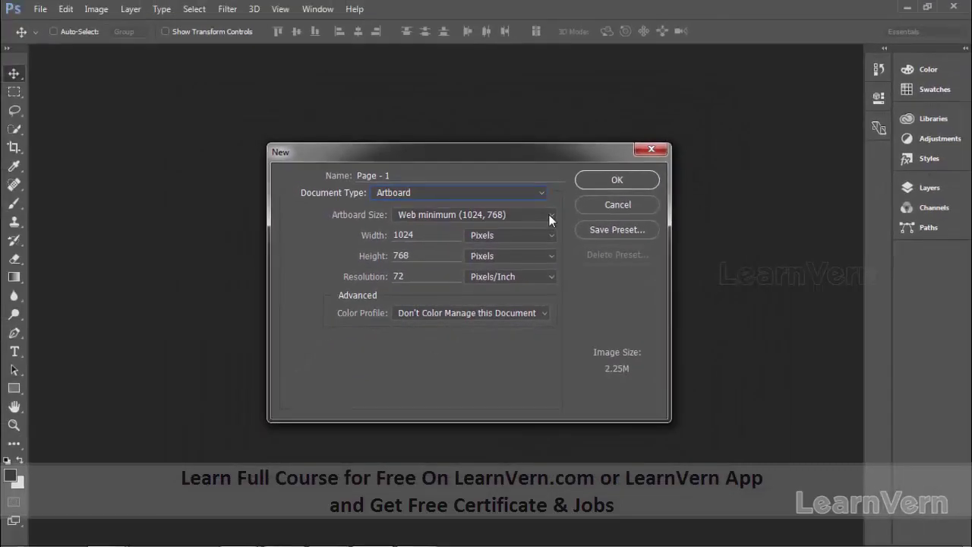
Browse the artboard sizes, then set the document type to Custom at 1920 × 1080 px.
{"action": "left_click", "coordinate": [554, 215]}
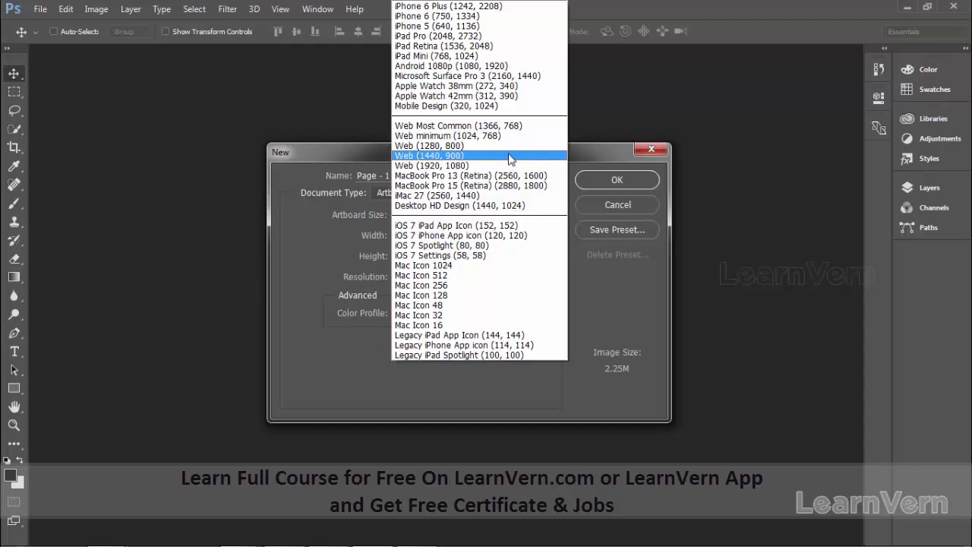
{"action": "left_click", "coordinate": [614, 312]}
{"action": "left_click", "coordinate": [555, 193]}
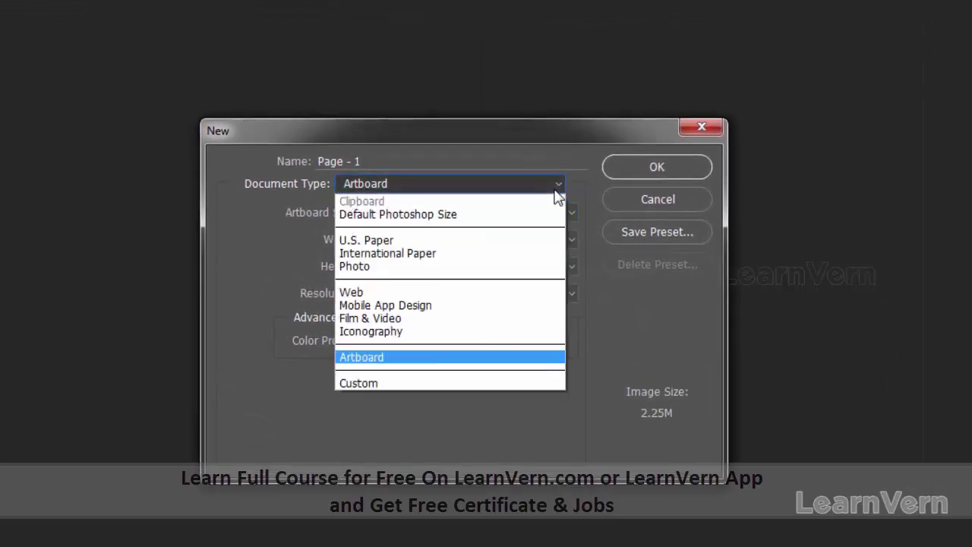
{"action": "left_click", "coordinate": [403, 384]}
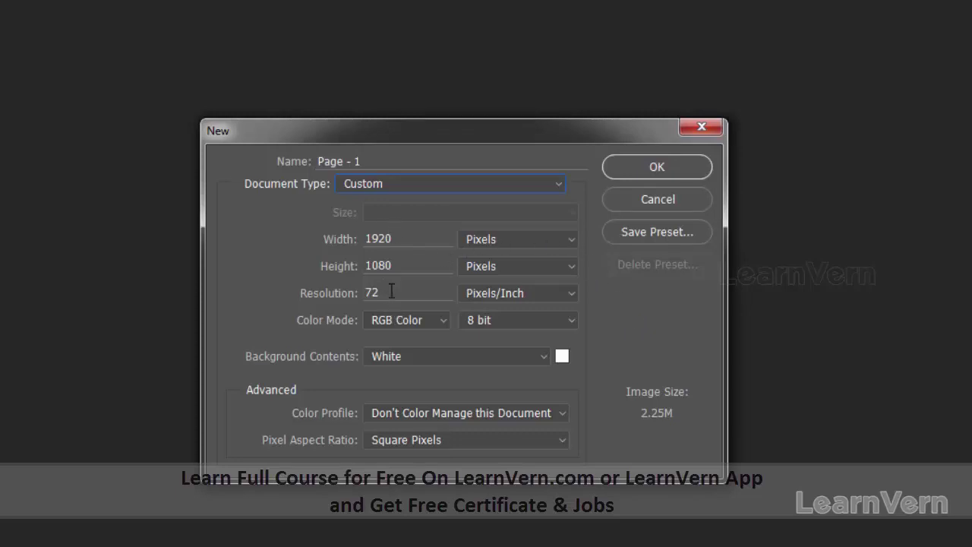
{"action": "left_click", "coordinate": [517, 186]}
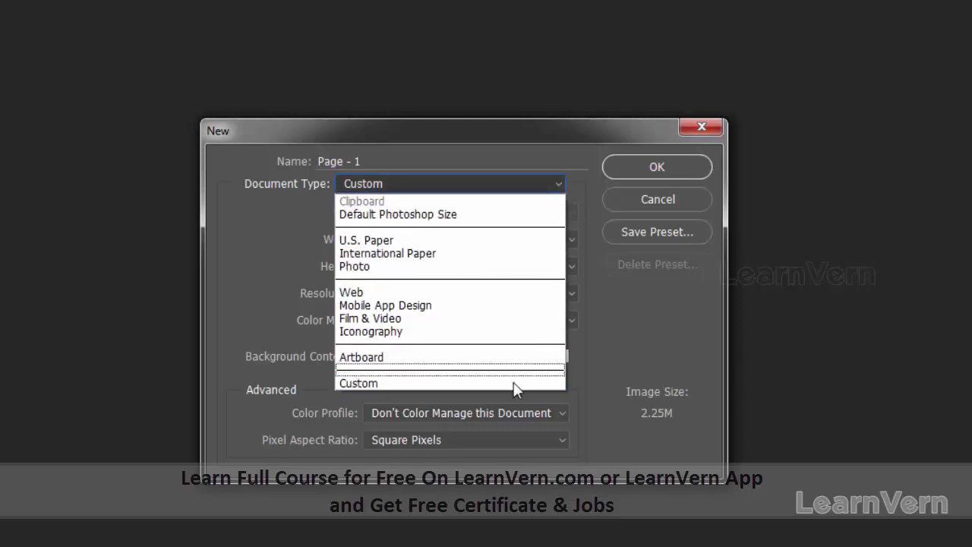
Start from Default Photoshop Size and make the page 10 × 15 inches at 300 ppi.
{"action": "left_click", "coordinate": [469, 214]}
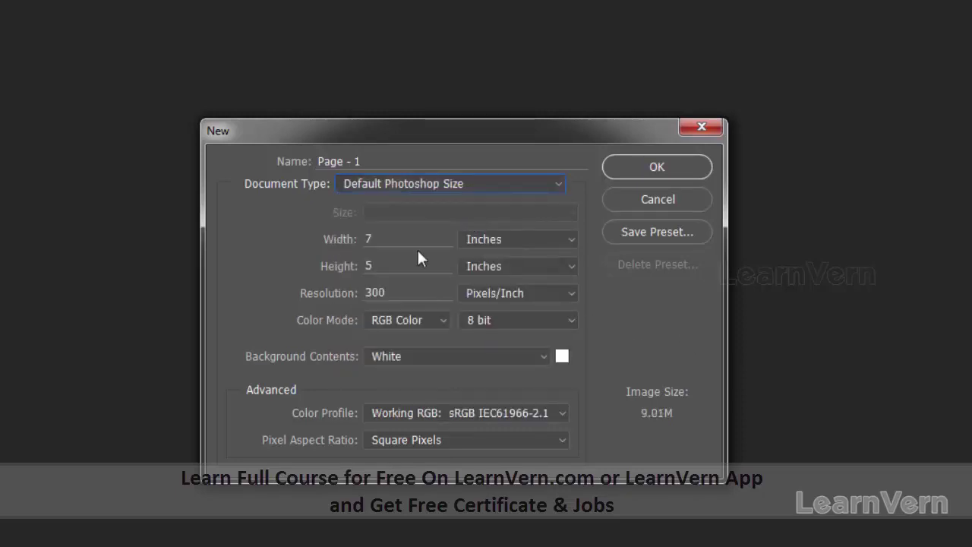
{"action": "left_click_drag", "start_coordinate": [419, 238], "coordinate": [337, 232]}
{"action": "type", "text": "1"}
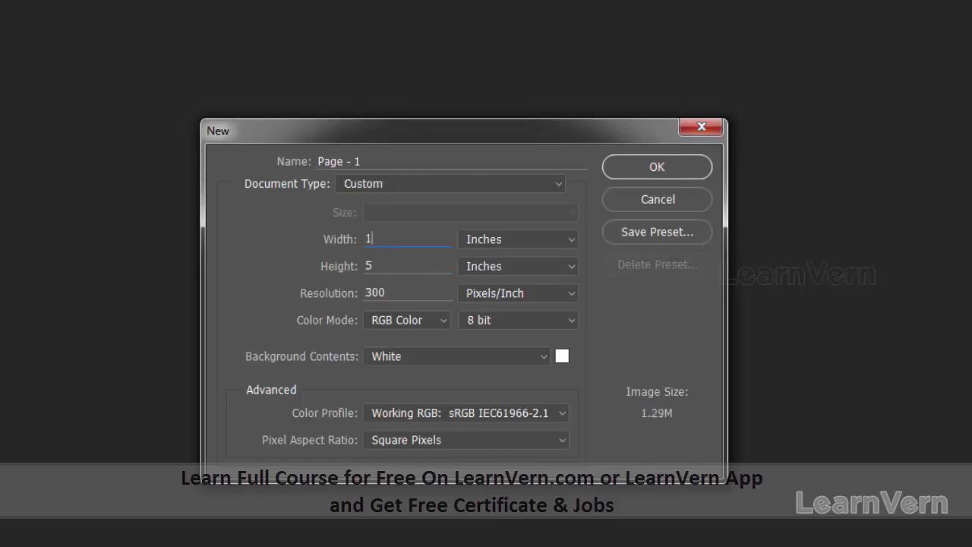
{"action": "type", "text": "0"}
{"action": "key", "text": "Tab"}
{"action": "type", "text": "1"}
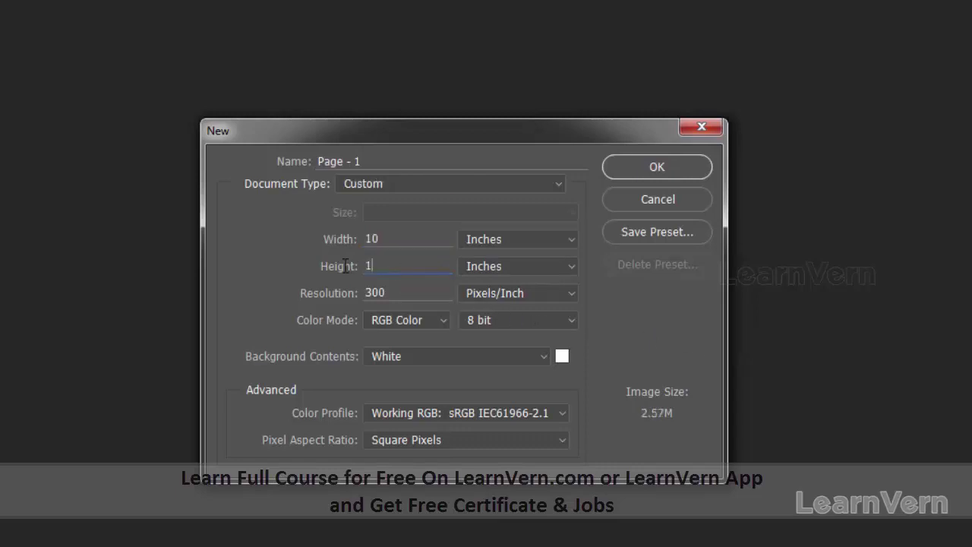
{"action": "type", "text": "5"}
{"action": "left_click", "coordinate": [571, 242]}
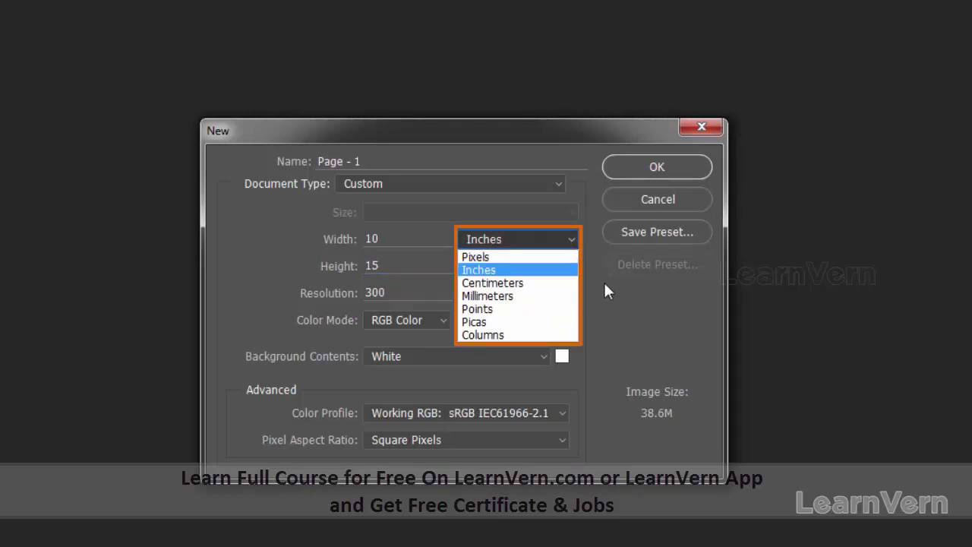
{"action": "left_click", "coordinate": [642, 296]}
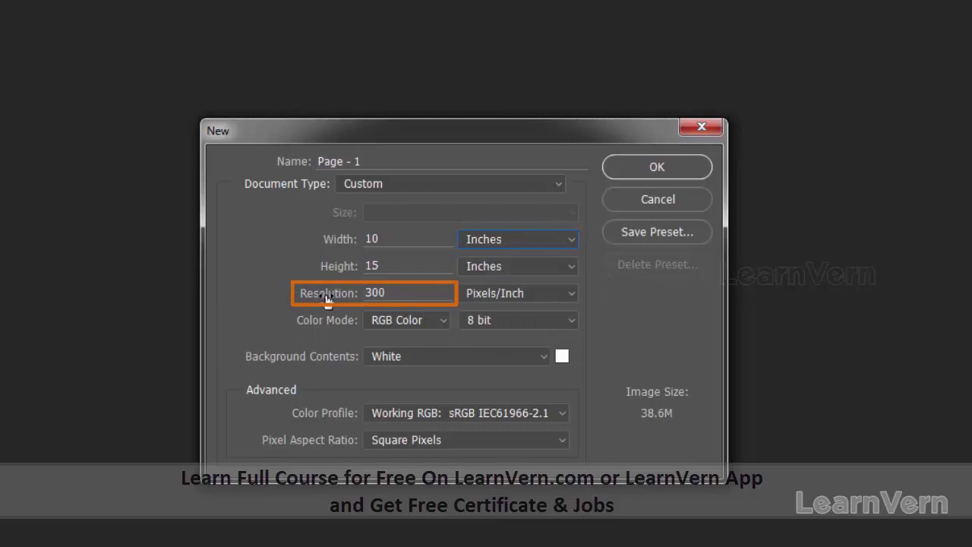
Lower the resolution from 300 to 72 pixels/inch, shrinking the image to 2.22M.
{"action": "left_click_drag", "start_coordinate": [417, 296], "coordinate": [301, 301]}
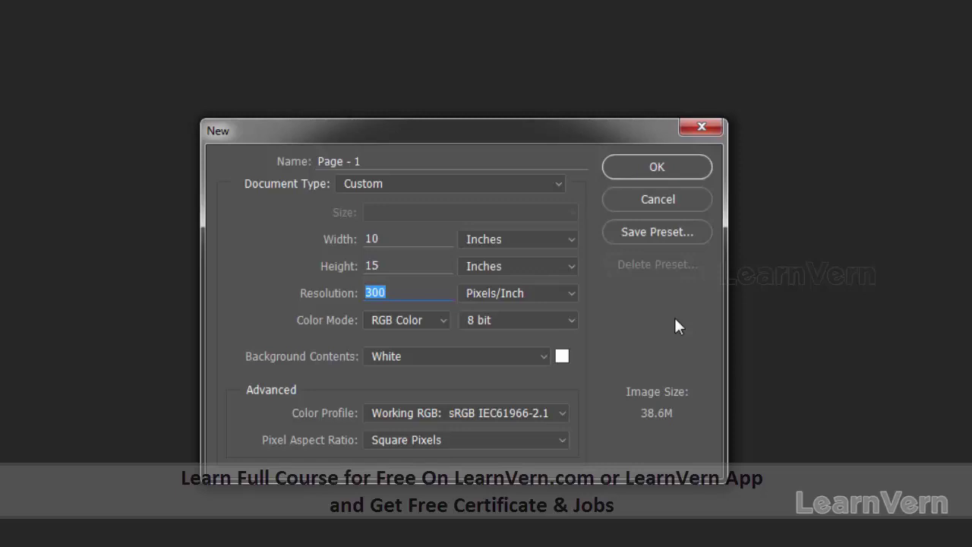
{"action": "type", "text": "72"}
{"action": "left_click", "coordinate": [443, 322]}
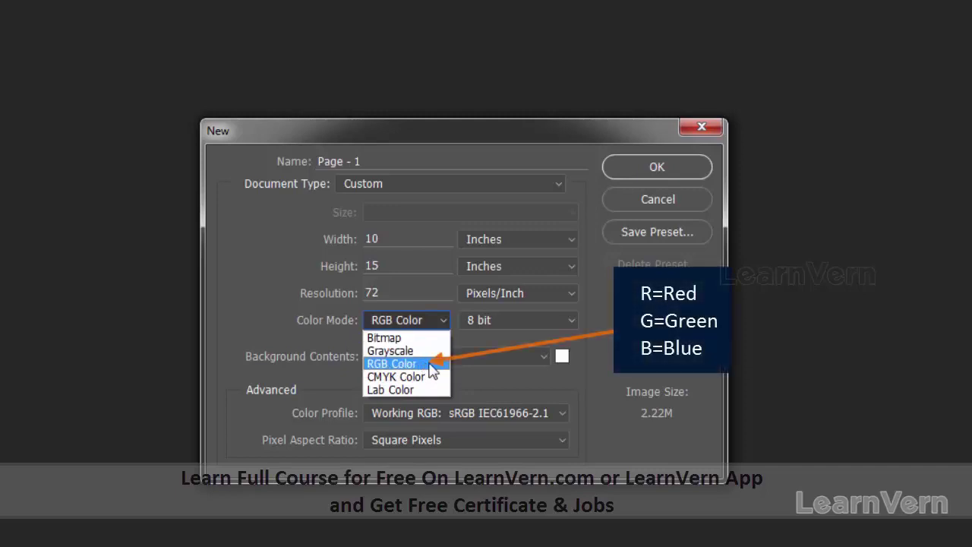
{"action": "left_click", "coordinate": [425, 377]}
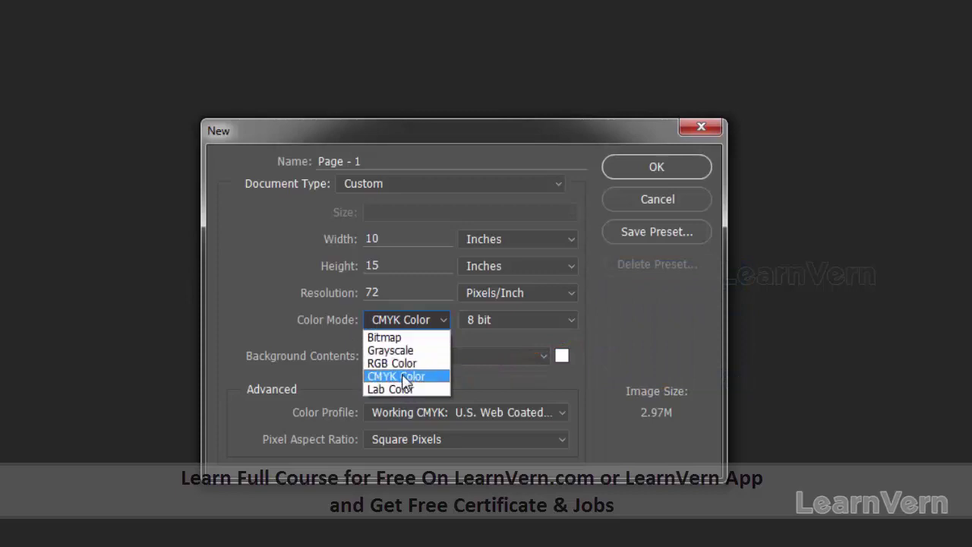
{"action": "left_click", "coordinate": [417, 365]}
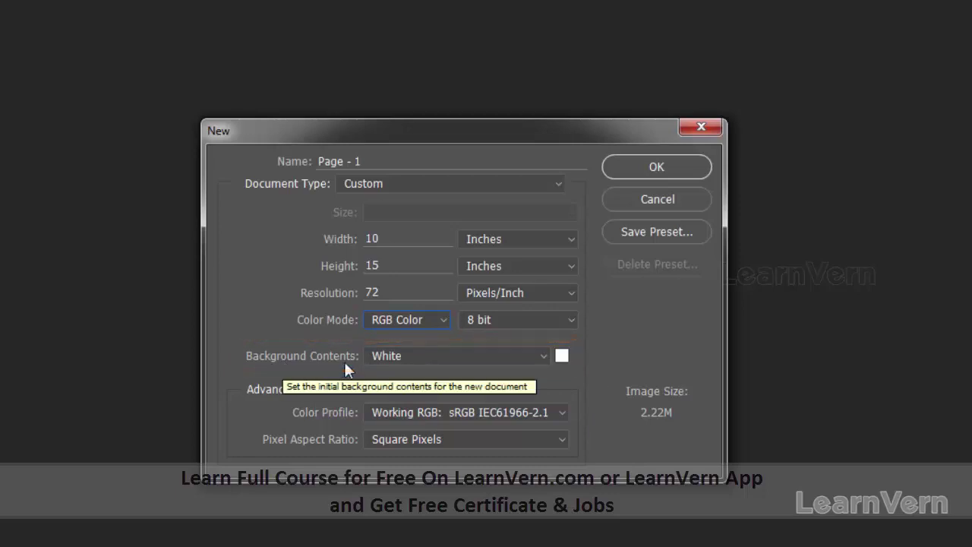
Fill the new document's background with a custom dark red picked in the Color Picker.
{"action": "left_click", "coordinate": [410, 356]}
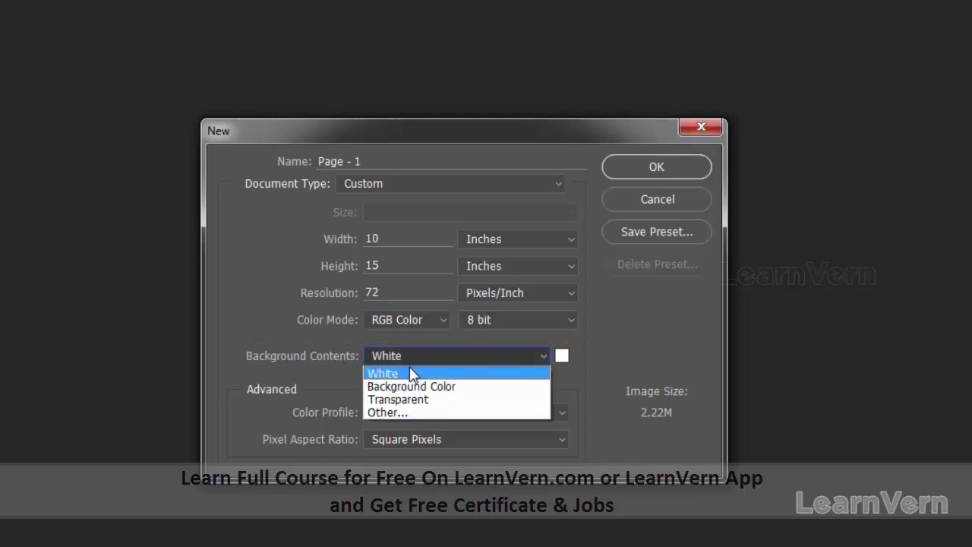
{"action": "left_click", "coordinate": [492, 390]}
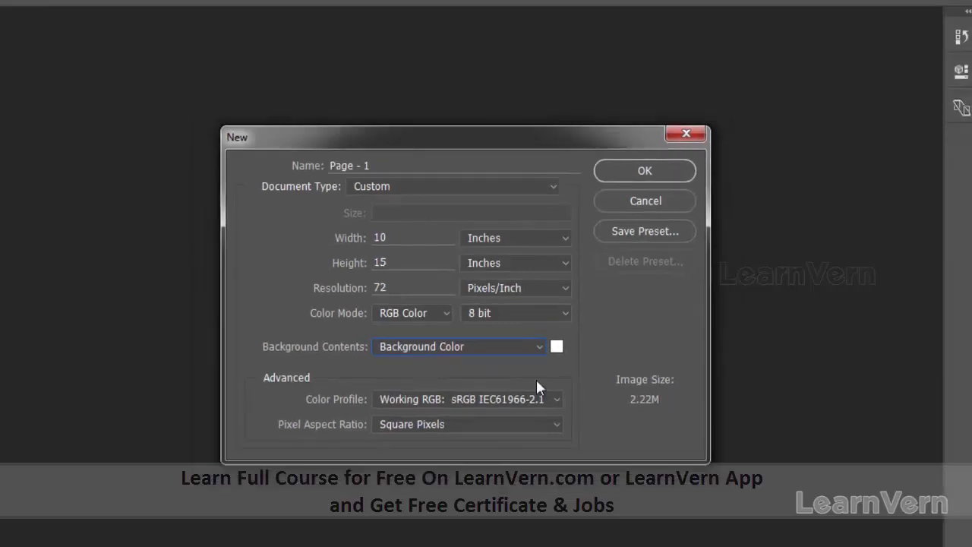
{"action": "left_click", "coordinate": [543, 326]}
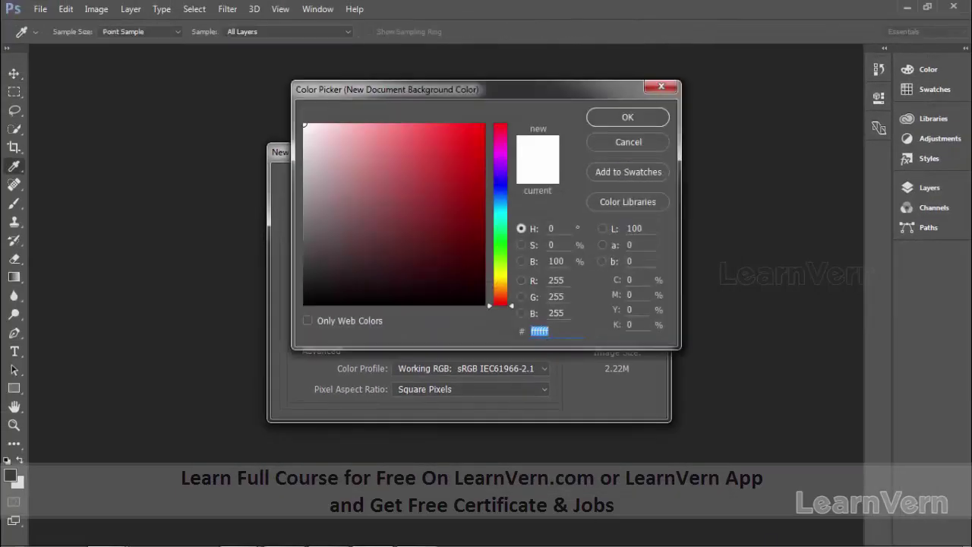
{"action": "mouse_move", "coordinate": [468, 160]}
{"action": "left_mouse_down"}
{"action": "mouse_move", "coordinate": [449, 189]}
{"action": "mouse_move", "coordinate": [413, 189]}
{"action": "mouse_move", "coordinate": [414, 149]}
{"action": "left_mouse_up"}
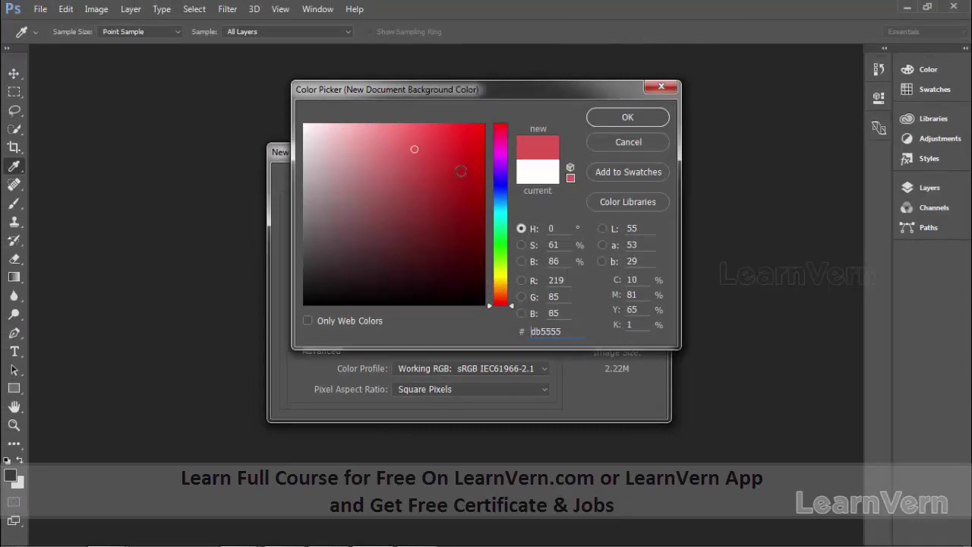
{"action": "left_click", "coordinate": [460, 171]}
{"action": "left_click", "coordinate": [627, 118]}
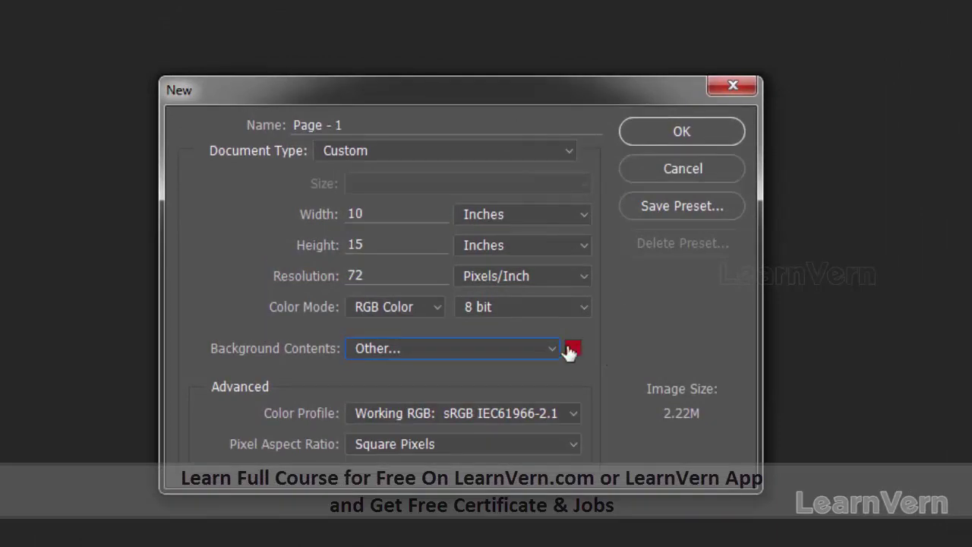
Briefly try a Transparent background, then set Background Contents back to White.
{"action": "left_click", "coordinate": [529, 348]}
{"action": "left_click", "coordinate": [448, 402]}
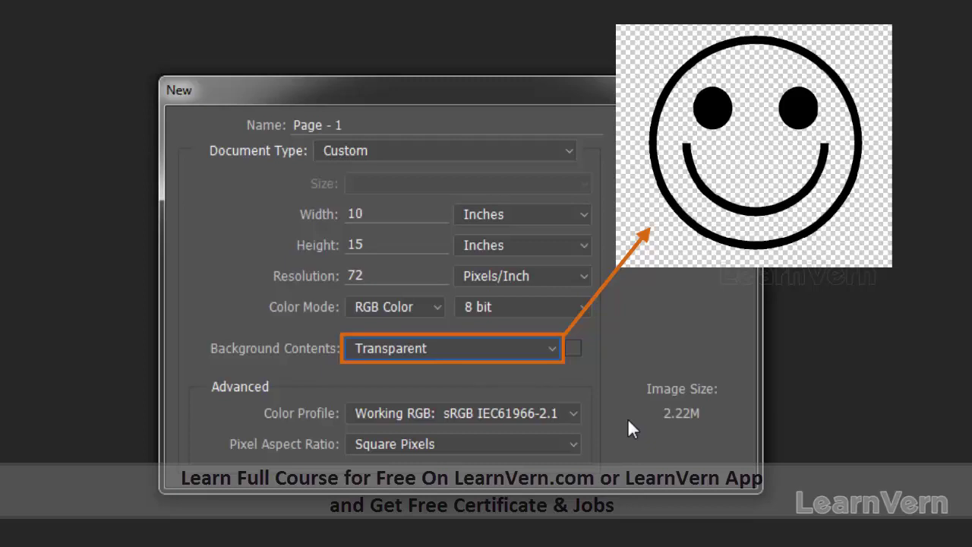
{"action": "left_click", "coordinate": [521, 348]}
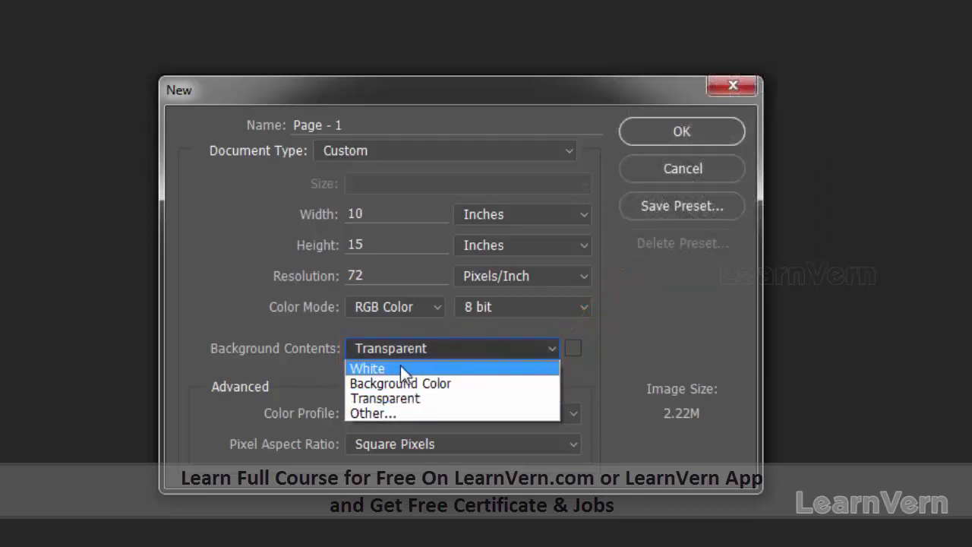
{"action": "left_click", "coordinate": [400, 367]}
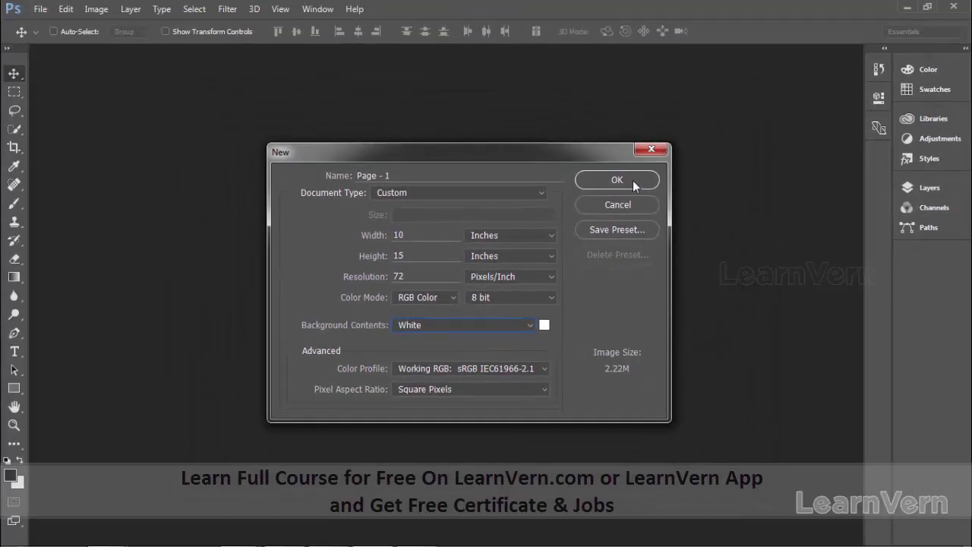
Create the blank Page - 1 document and reopen blue_green_beach.jpg from Open Recent.
{"action": "left_click", "coordinate": [635, 187]}
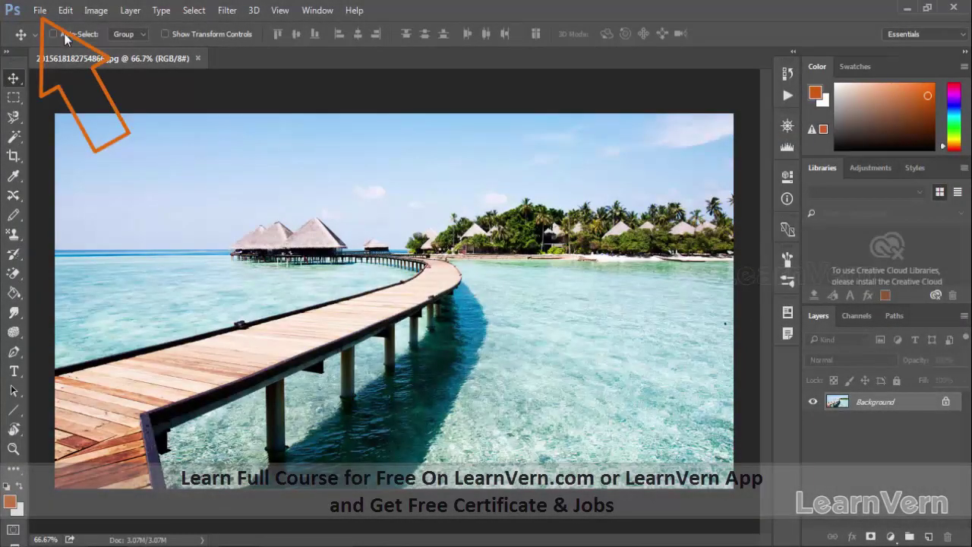
{"action": "left_click", "coordinate": [36, 12]}
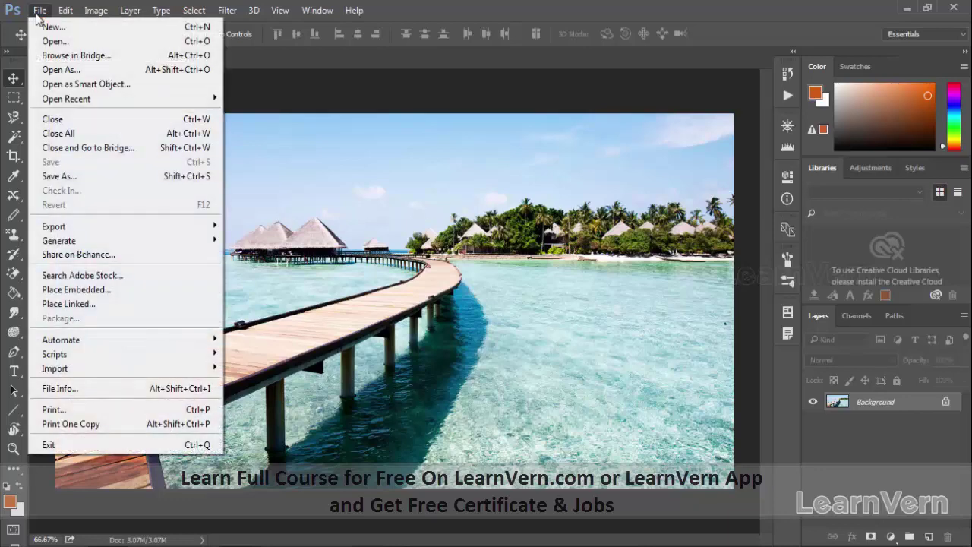
{"action": "mouse_move", "coordinate": [69, 99]}
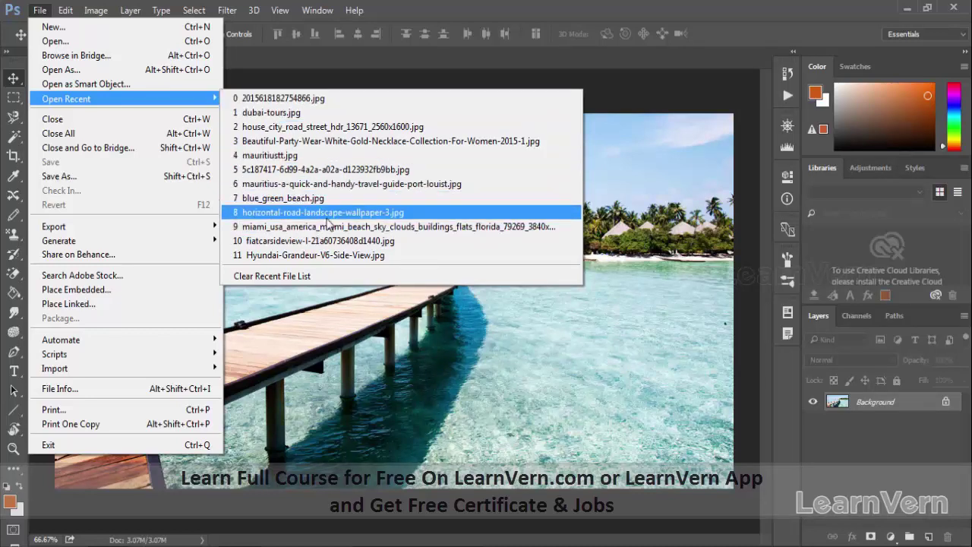
{"action": "left_click", "coordinate": [129, 122]}
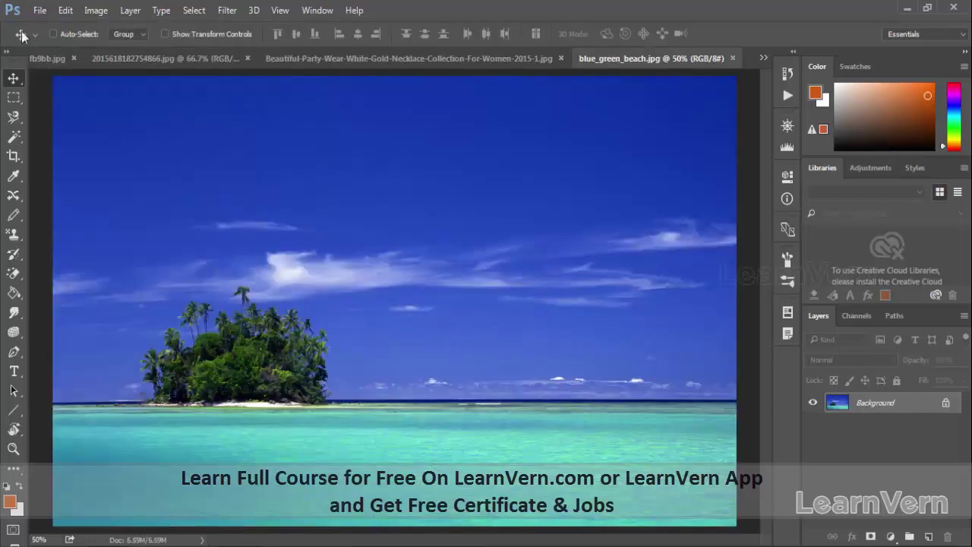
{"action": "left_click", "coordinate": [37, 12]}
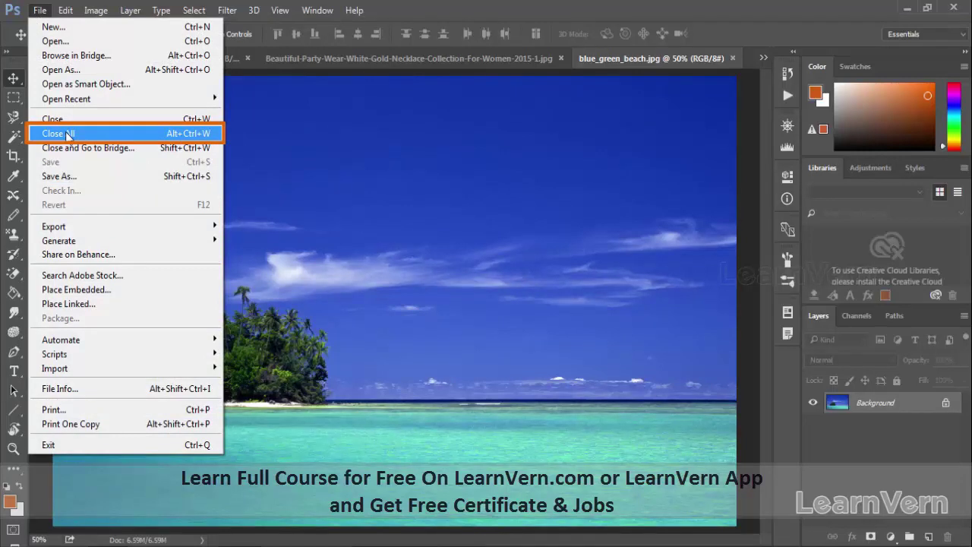
Close all open documents, then save the city skyline image with File > Save.
{"action": "left_click", "coordinate": [66, 134]}
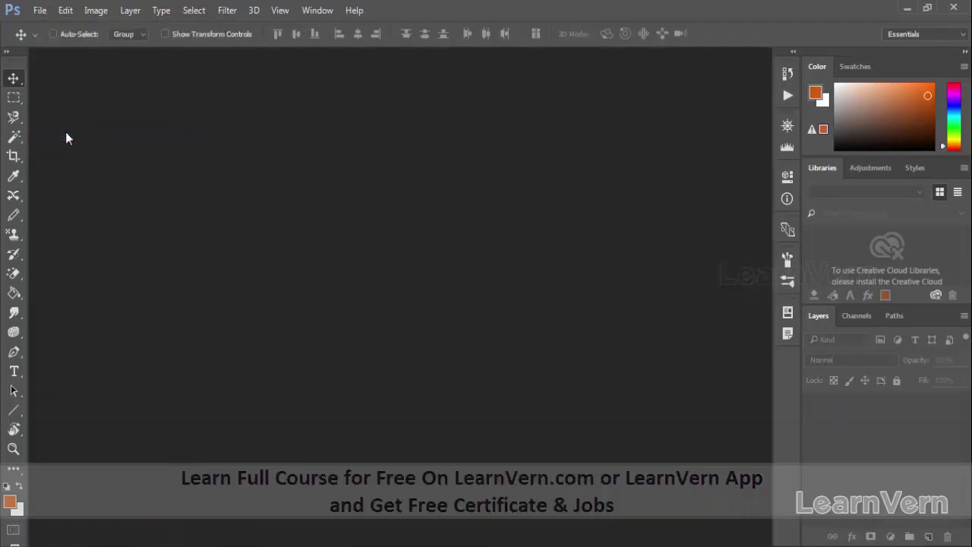
{"action": "left_click", "coordinate": [38, 10]}
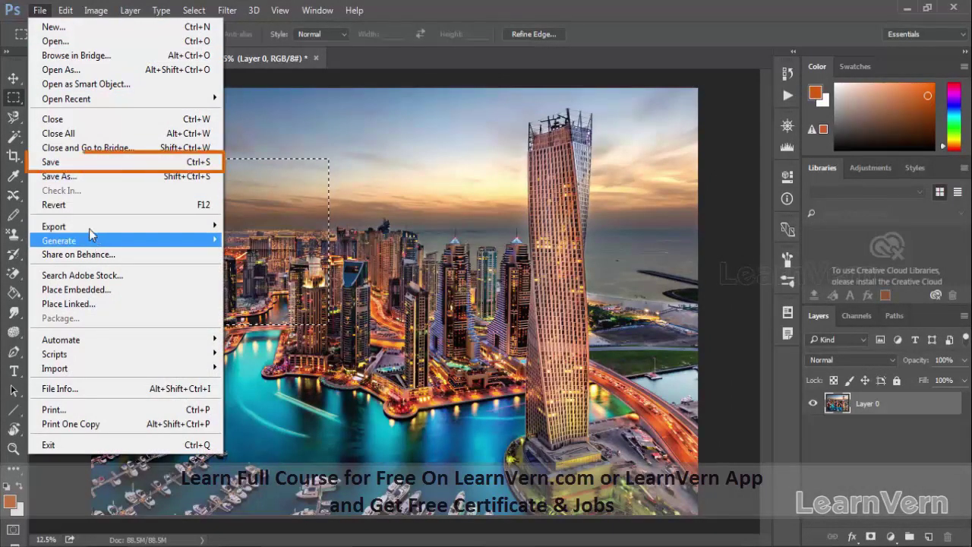
{"action": "left_click", "coordinate": [74, 163]}
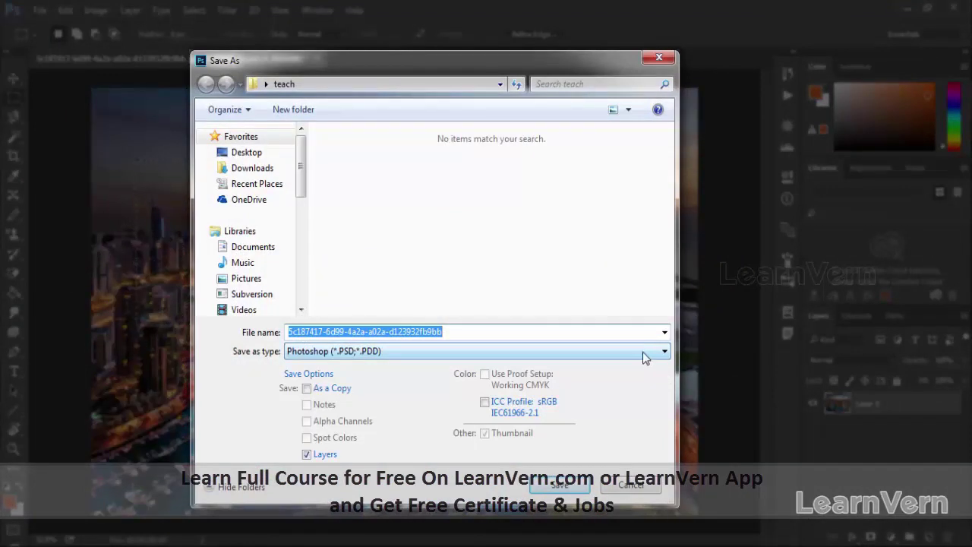
Set the Save as type to PCX (*.PCX) after browsing PNG, TIFF and Targa.
{"action": "left_click", "coordinate": [643, 354]}
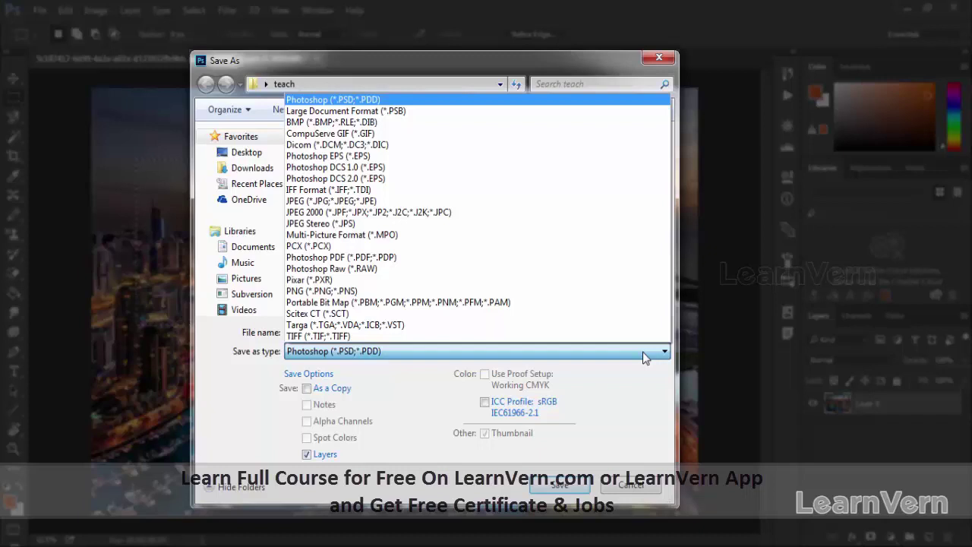
{"action": "key", "text": "Down"}
{"action": "key", "text": "Down"}
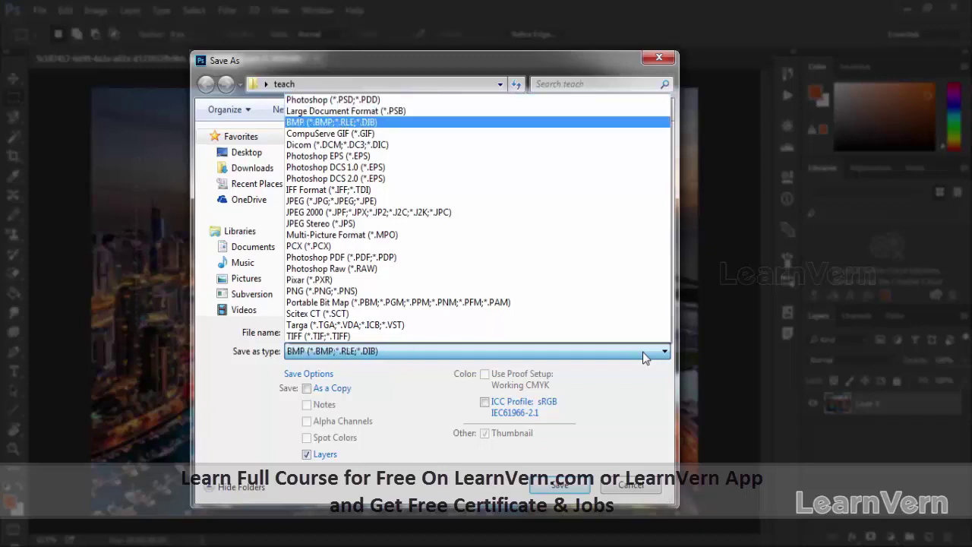
{"action": "key", "text": "Down"}
{"action": "key", "text": "Down"}
{"action": "key", "text": "Down"}
{"action": "key", "text": "Down"}
{"action": "key", "text": "Down"}
{"action": "key", "text": "Down"}
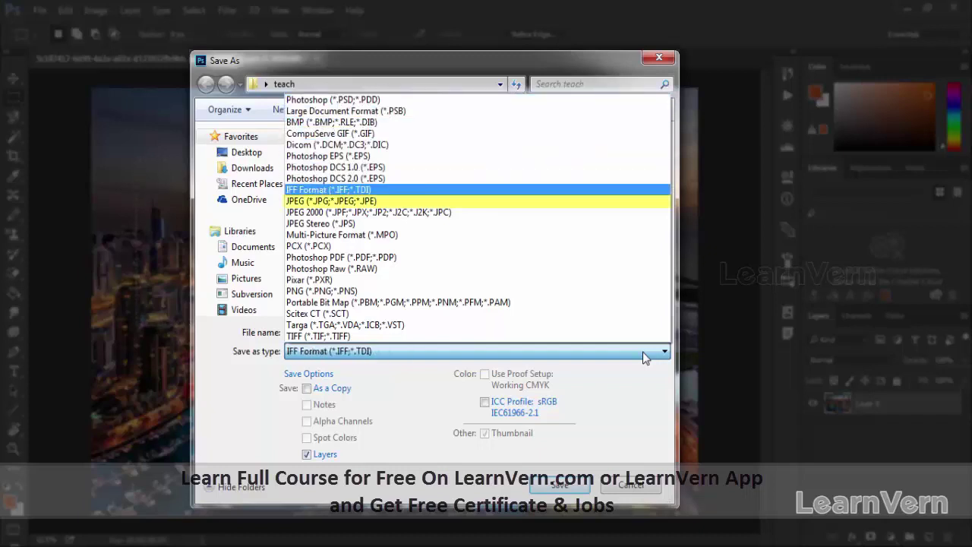
{"action": "key", "text": "Down"}
{"action": "key", "text": "Down"}
{"action": "key", "text": "Down"}
{"action": "key", "text": "Down"}
{"action": "key", "text": "Down"}
{"action": "key", "text": "Down"}
{"action": "key", "text": "Down"}
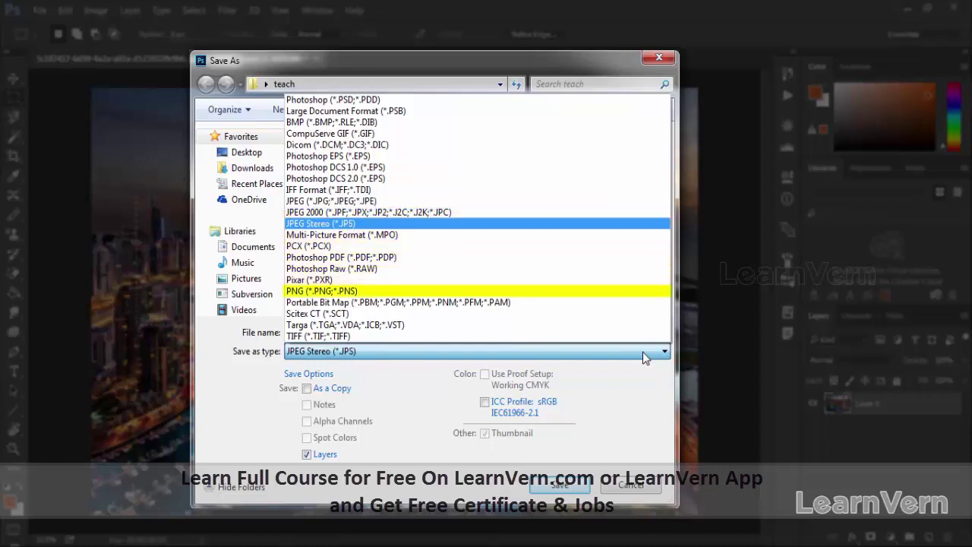
{"action": "key", "text": "Down"}
{"action": "key", "text": "Down"}
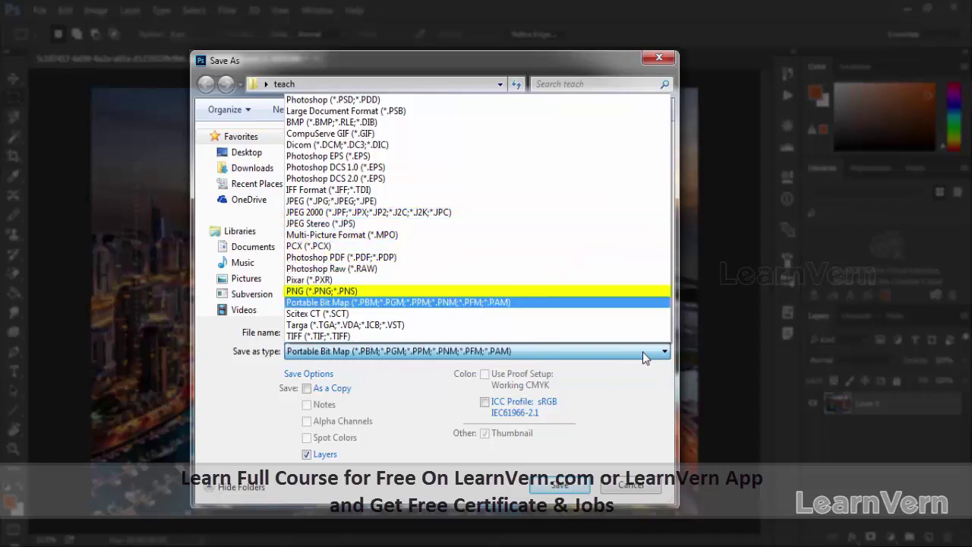
{"action": "key", "text": "Up"}
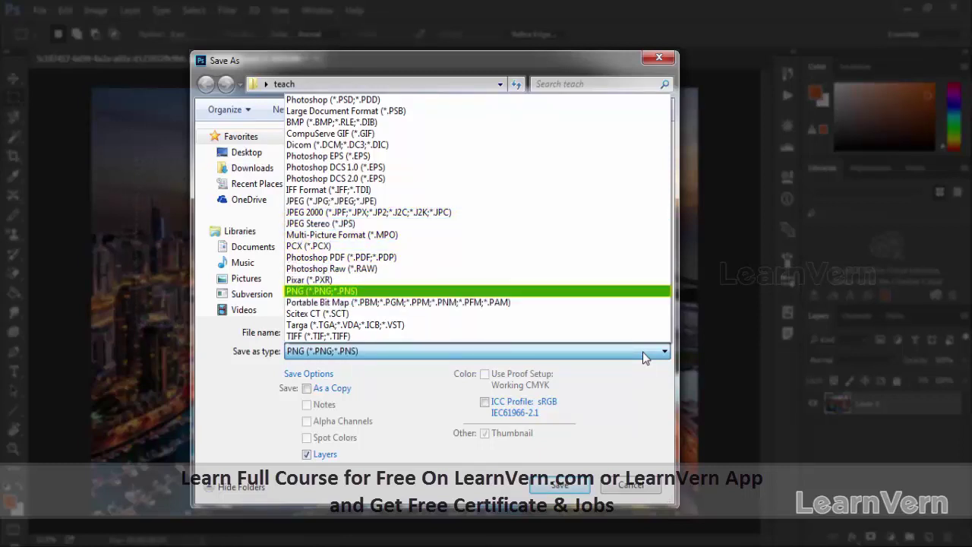
{"action": "key", "text": "Down"}
{"action": "key", "text": "Down"}
{"action": "key", "text": "Down"}
{"action": "key", "text": "Down"}
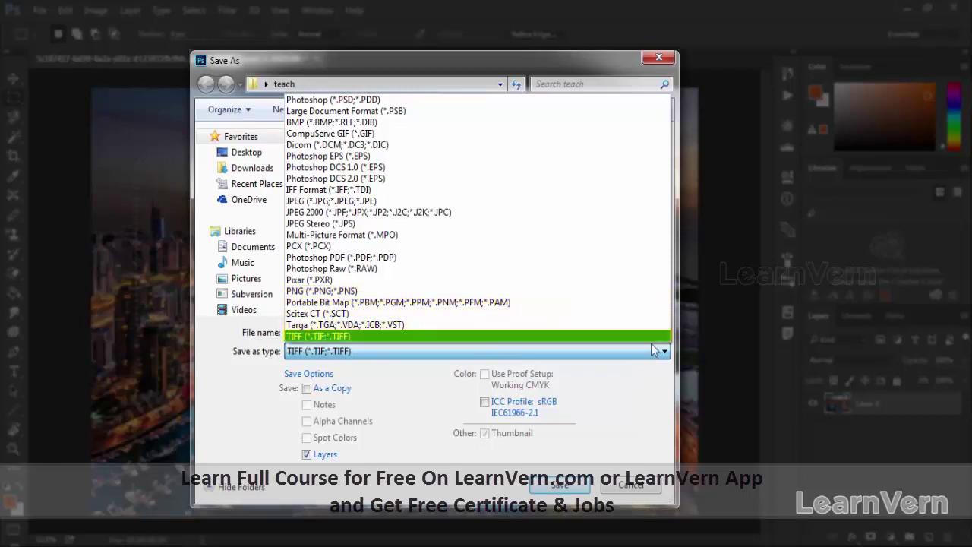
{"action": "key", "text": "Up"}
{"action": "key", "text": "Up"}
{"action": "key", "text": "Up"}
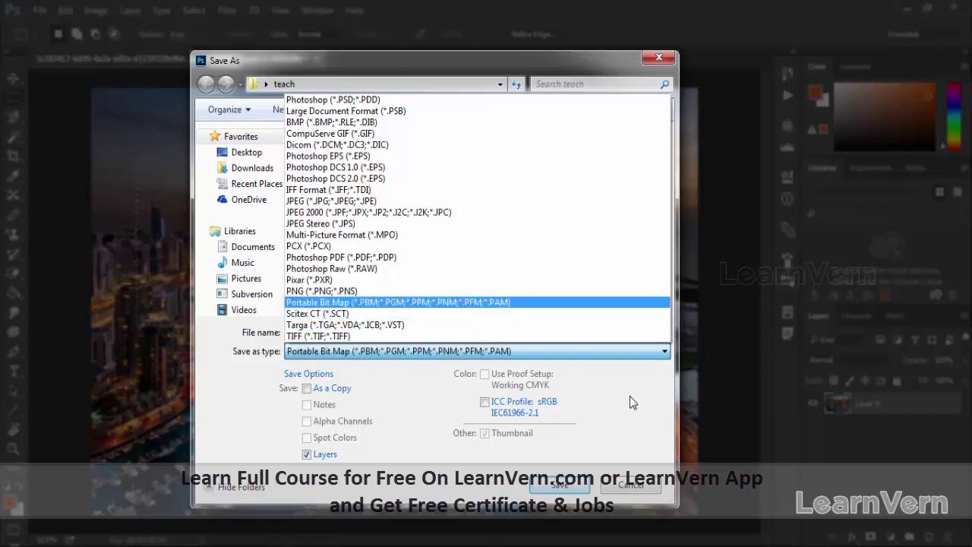
{"action": "key", "text": "Up"}
{"action": "key", "text": "Up"}
{"action": "key", "text": "Up"}
{"action": "key", "text": "Up"}
{"action": "key", "text": "Up"}
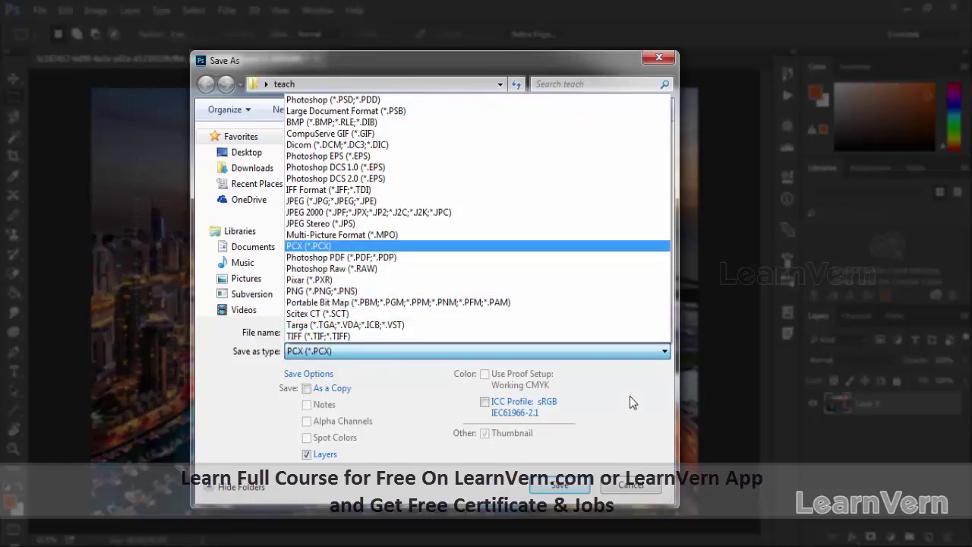
{"action": "key", "text": "Return"}
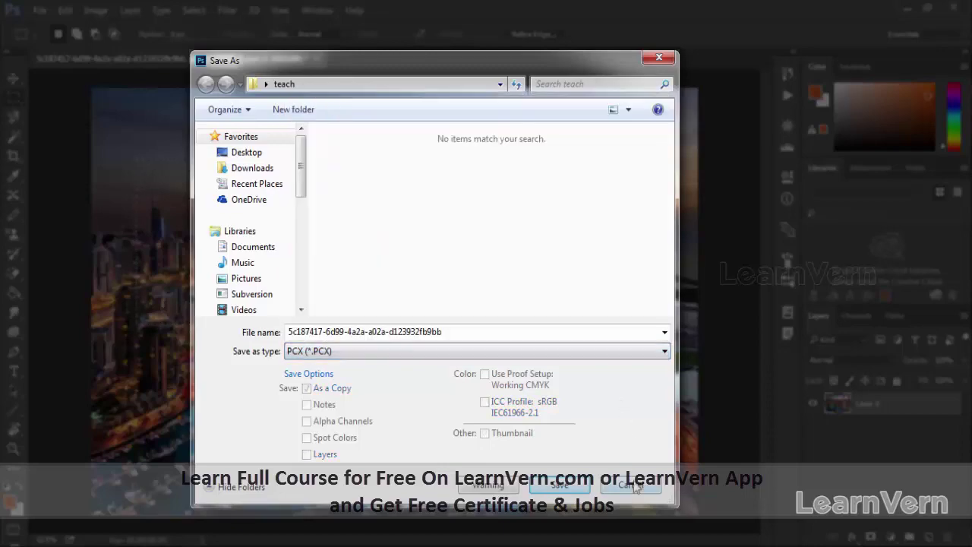
Cancel Save As, reopen it to browse the format list, then cancel without saving.
{"action": "left_click", "coordinate": [634, 490]}
{"action": "left_click", "coordinate": [39, 10]}
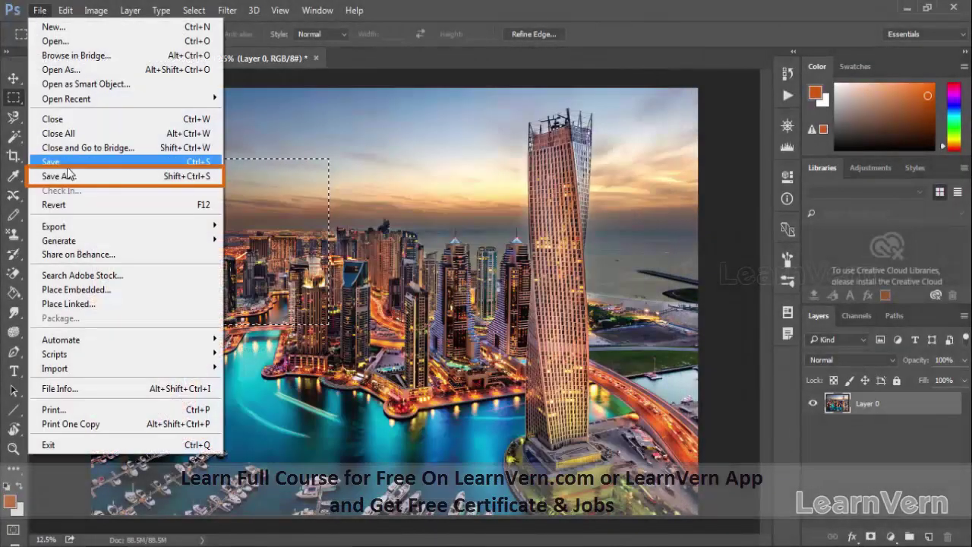
{"action": "left_click", "coordinate": [68, 177]}
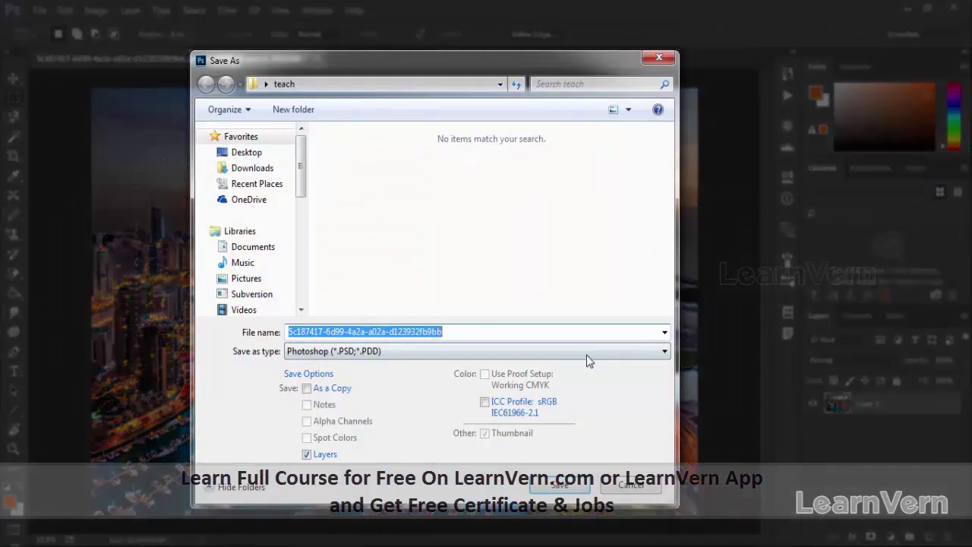
{"action": "left_click", "coordinate": [588, 354]}
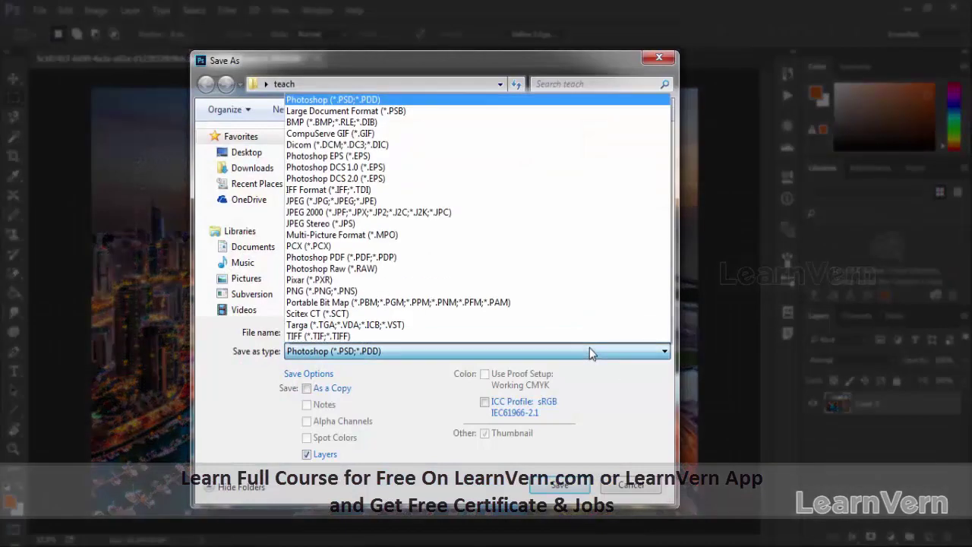
{"action": "left_click", "coordinate": [637, 487]}
{"action": "left_click", "coordinate": [637, 487]}
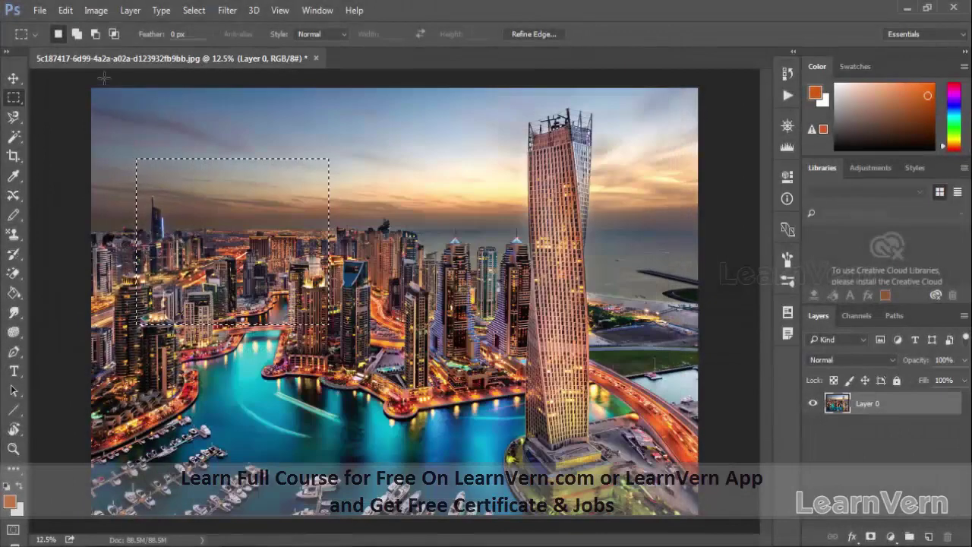
{"action": "left_click", "coordinate": [36, 11]}
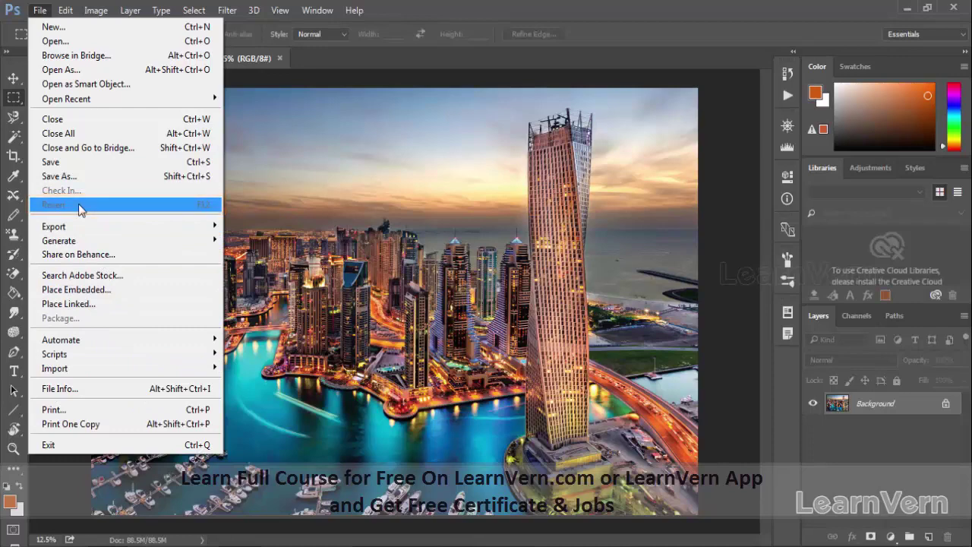
Fill two rectangular selections on the city skyline with the orange foreground colour.
{"action": "left_click", "coordinate": [519, 7]}
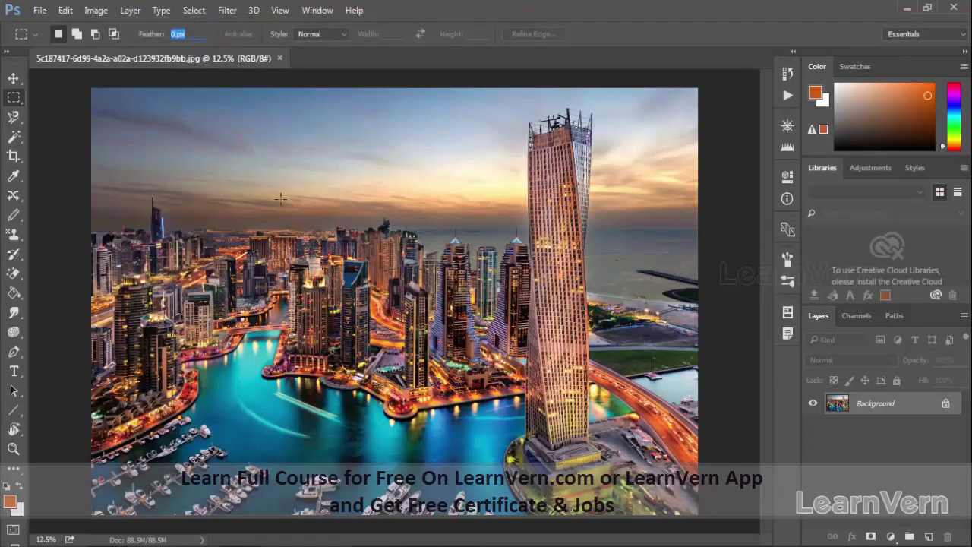
{"action": "left_click_drag", "start_coordinate": [168, 138], "coordinate": [327, 310]}
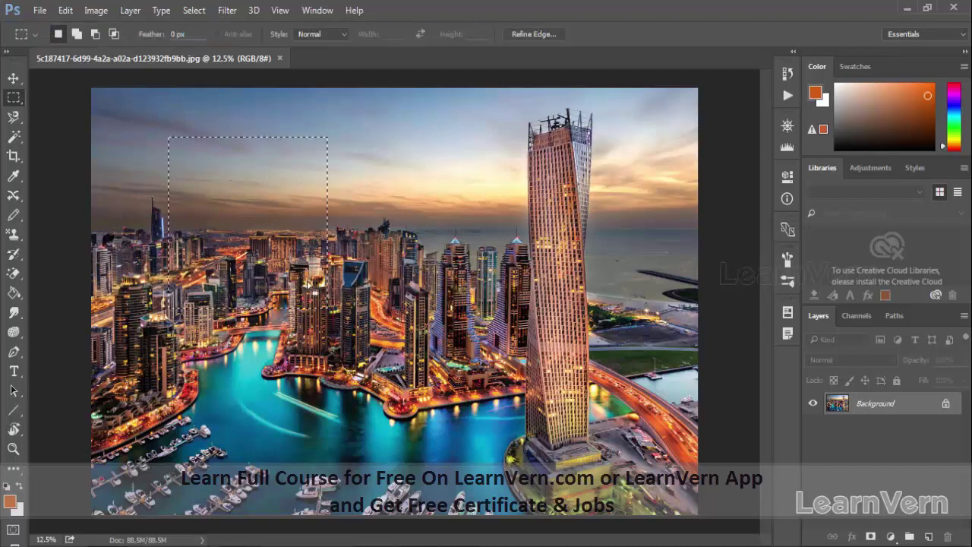
{"action": "key", "text": "alt+BackSpace"}
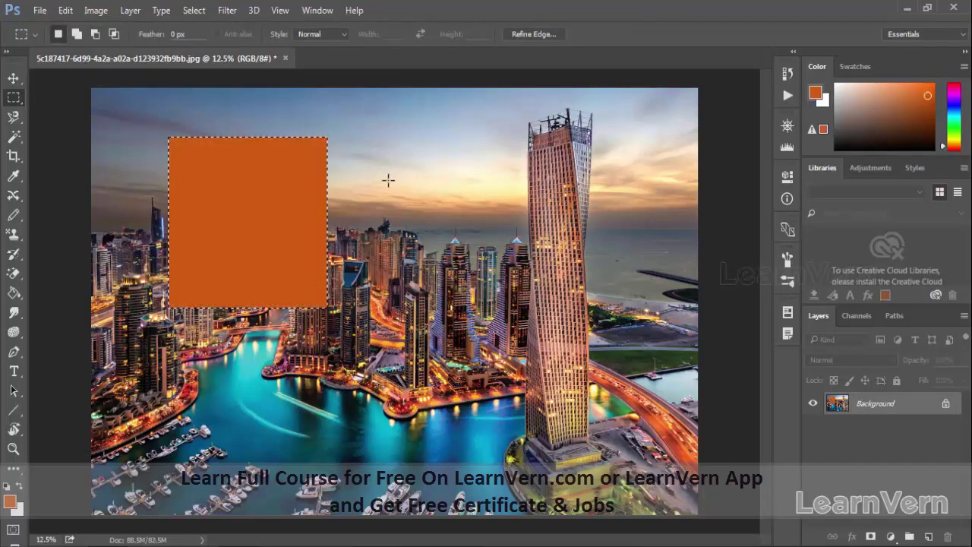
{"action": "left_click_drag", "start_coordinate": [388, 180], "coordinate": [539, 379]}
{"action": "key", "text": "alt+BackSpace"}
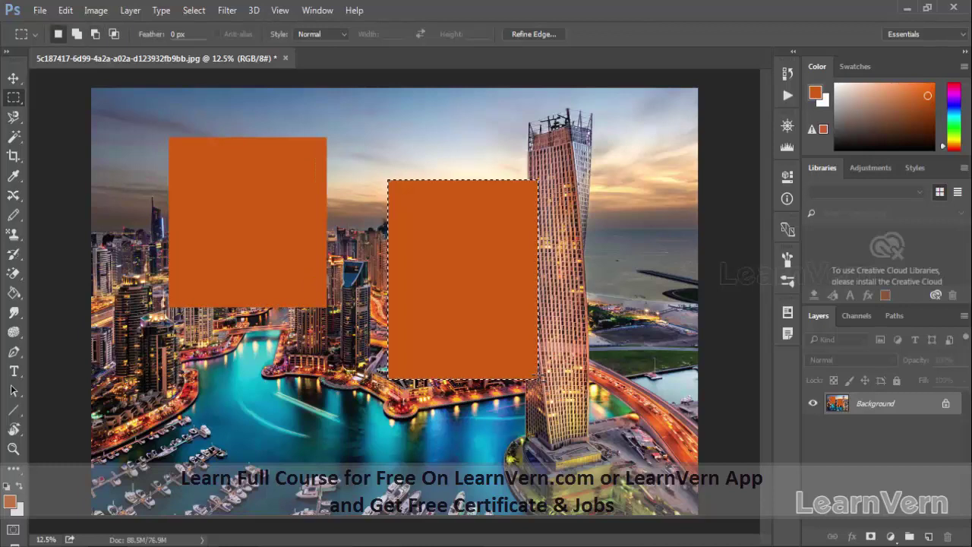
Deselect and revert the image to its last saved state with File > Revert.
{"action": "key", "text": "ctrl+d"}
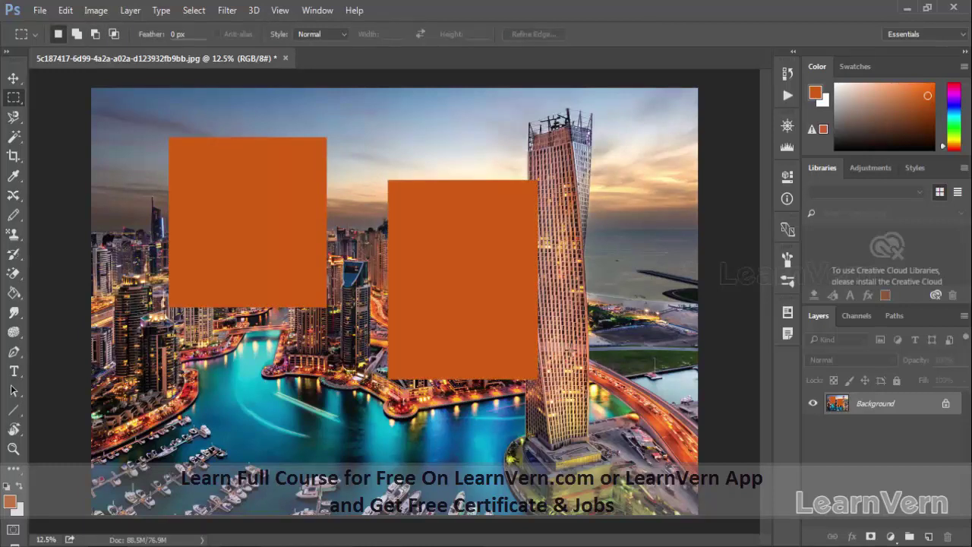
{"action": "left_click", "coordinate": [39, 10]}
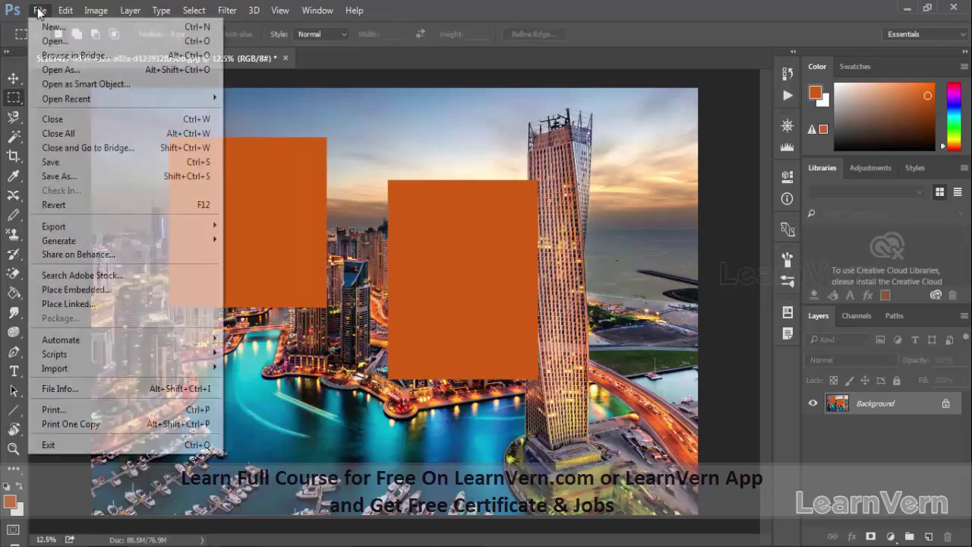
{"action": "left_click", "coordinate": [78, 206]}
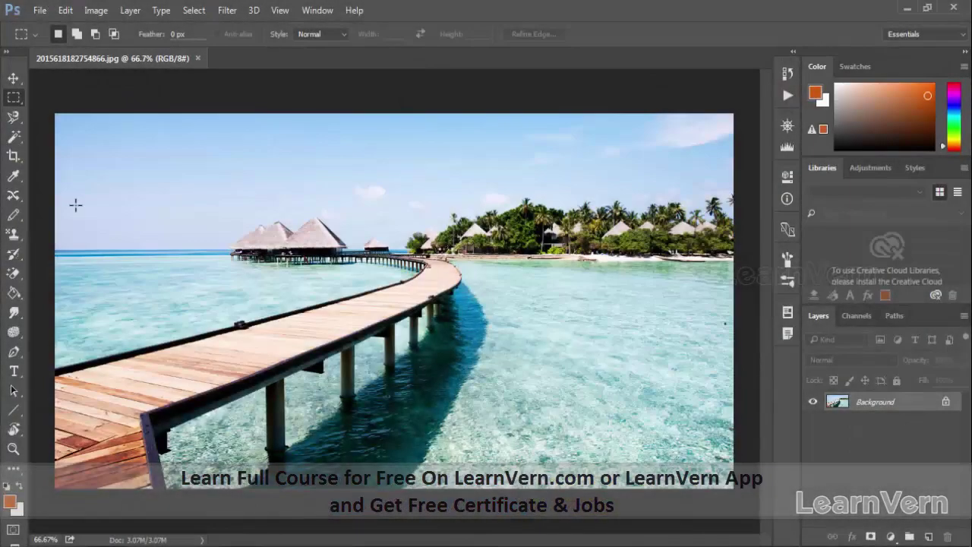
Place blue_green_beach from the teach folder as an embedded layer on the pier photo.
{"action": "left_click", "coordinate": [39, 10]}
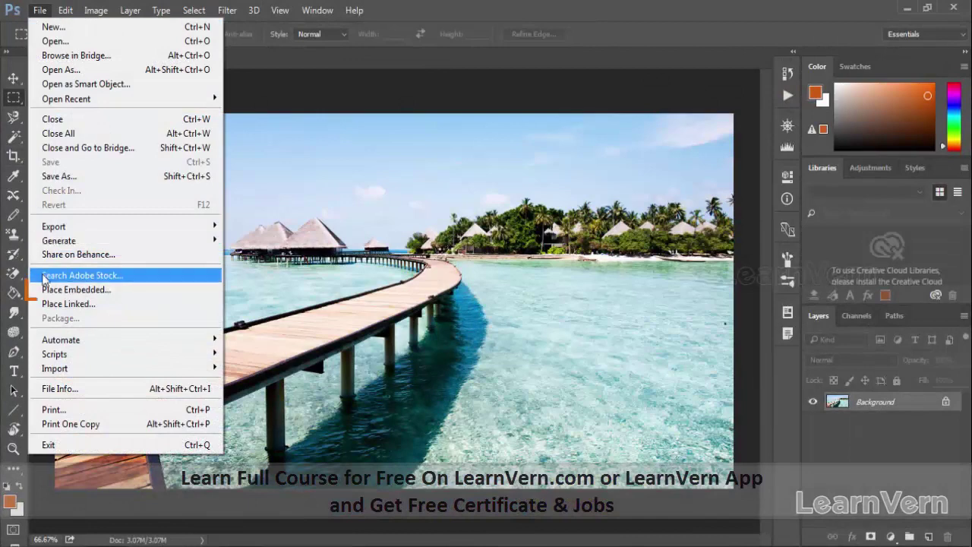
{"action": "left_click", "coordinate": [115, 290]}
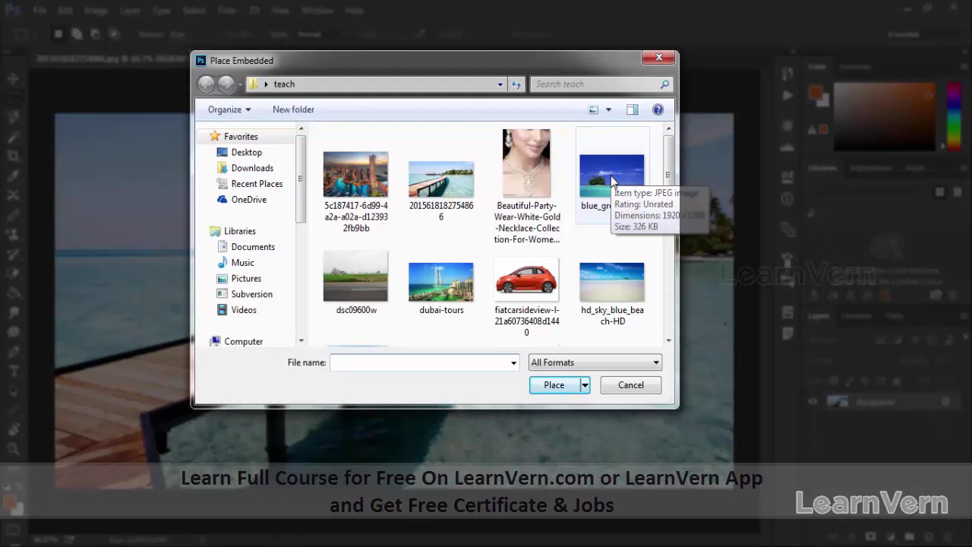
{"action": "left_click", "coordinate": [613, 180]}
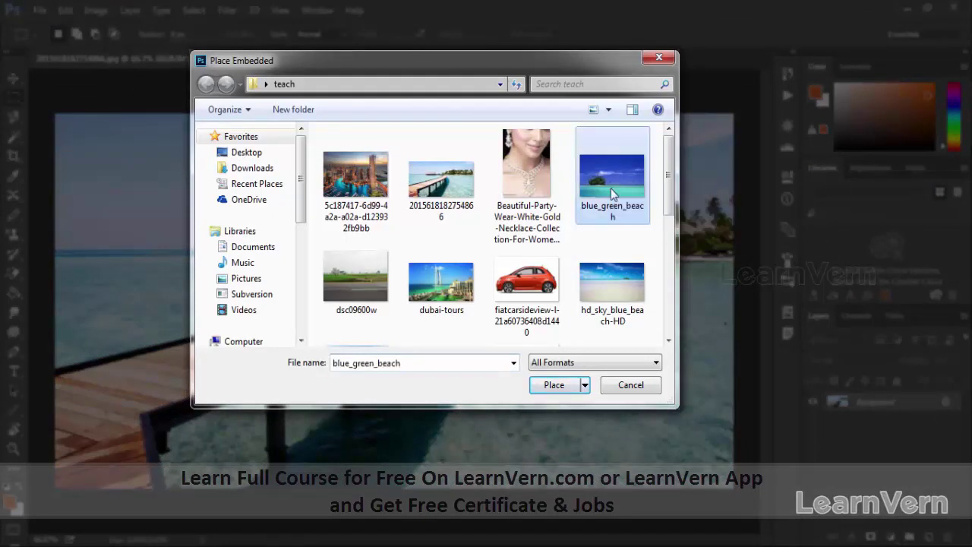
{"action": "left_click", "coordinate": [554, 387]}
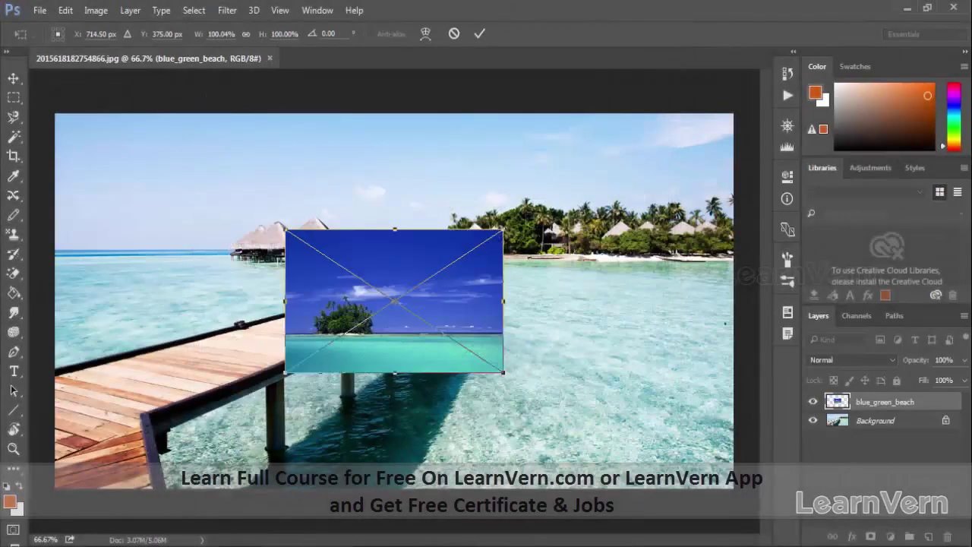
Scale the placed beach image to about 223%, commit it, and toggle both layers' visibility.
{"action": "left_click_drag", "start_coordinate": [503, 230], "coordinate": [648, 156]}
{"action": "key", "text": "Return"}
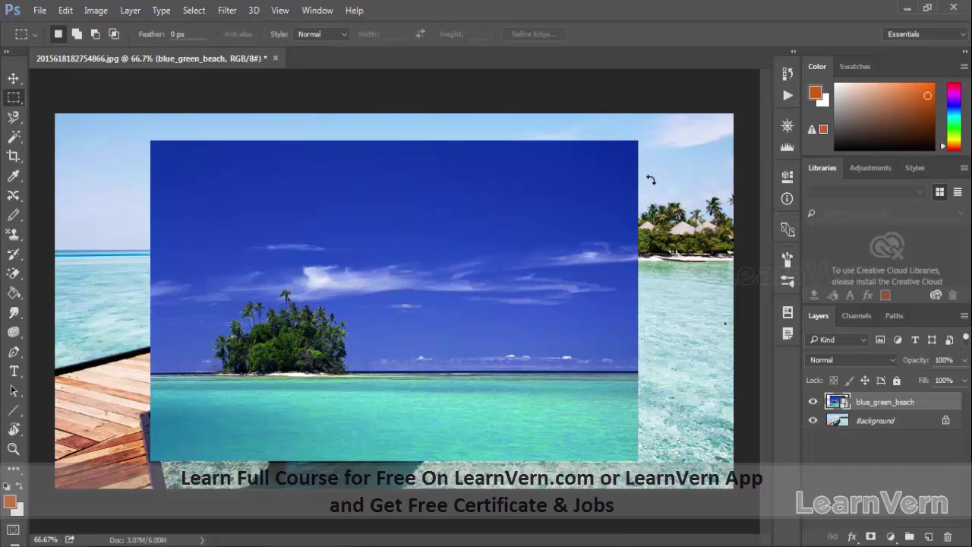
{"action": "left_click", "coordinate": [812, 402]}
{"action": "left_click", "coordinate": [813, 422]}
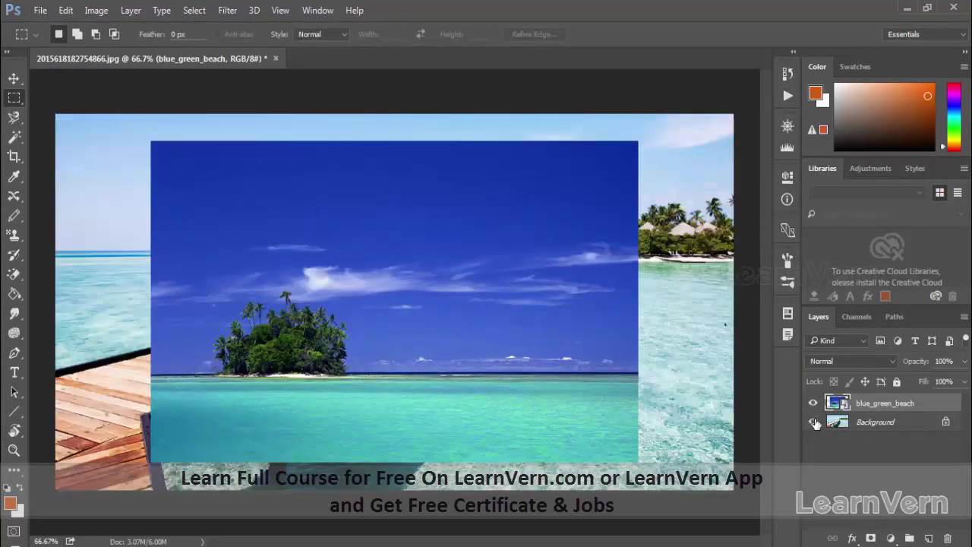
{"action": "left_click", "coordinate": [41, 11]}
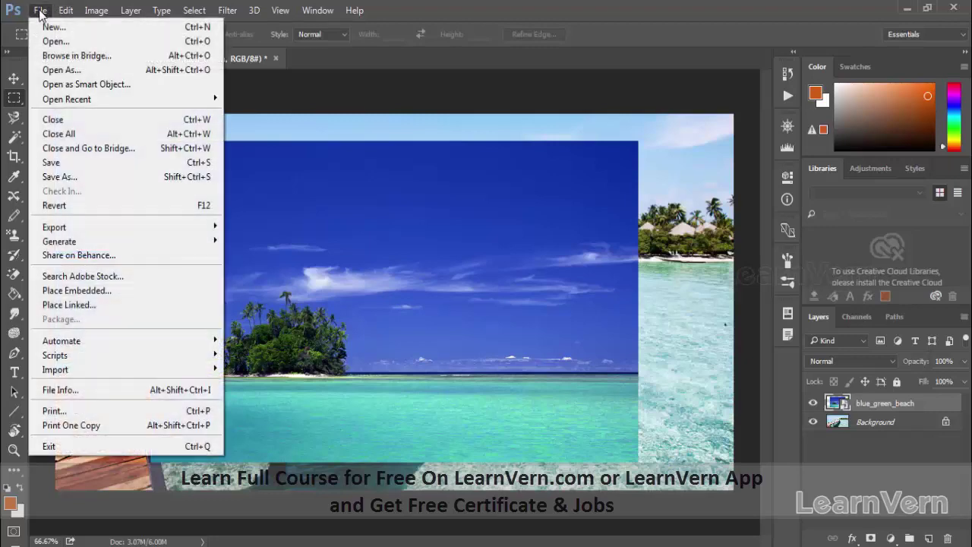
Review Print Settings, keeping Send To OneNote 2013 as printer, then cancel without printing.
{"action": "left_click", "coordinate": [133, 415]}
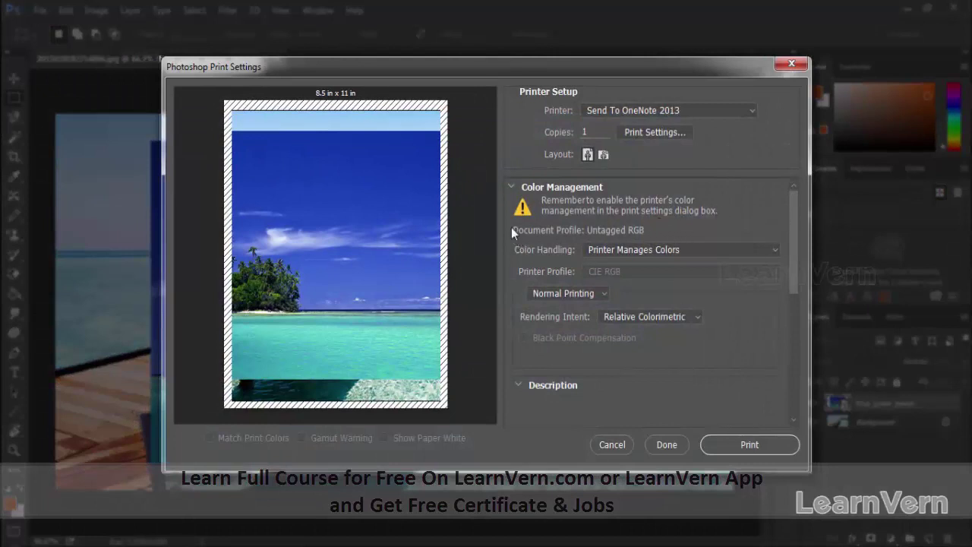
{"action": "left_click", "coordinate": [640, 114]}
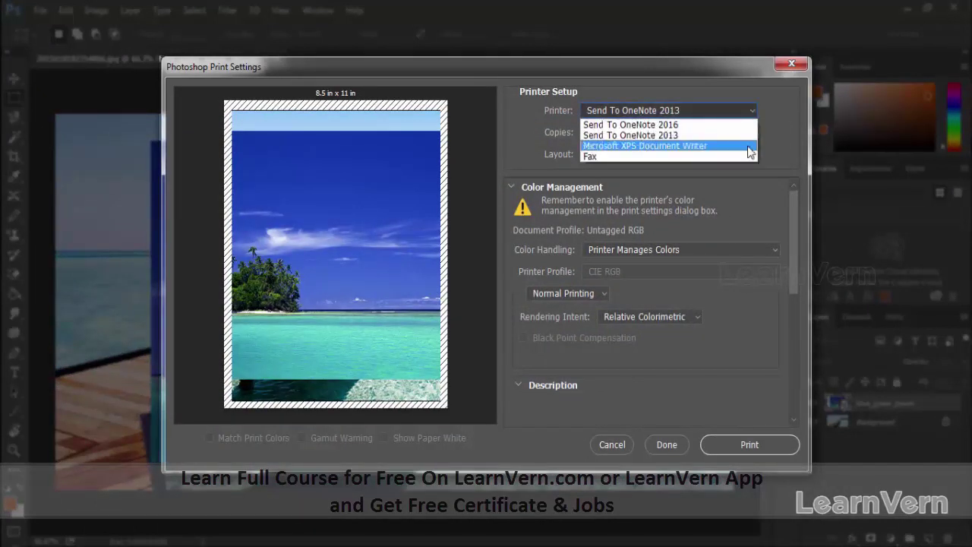
{"action": "left_click", "coordinate": [795, 131]}
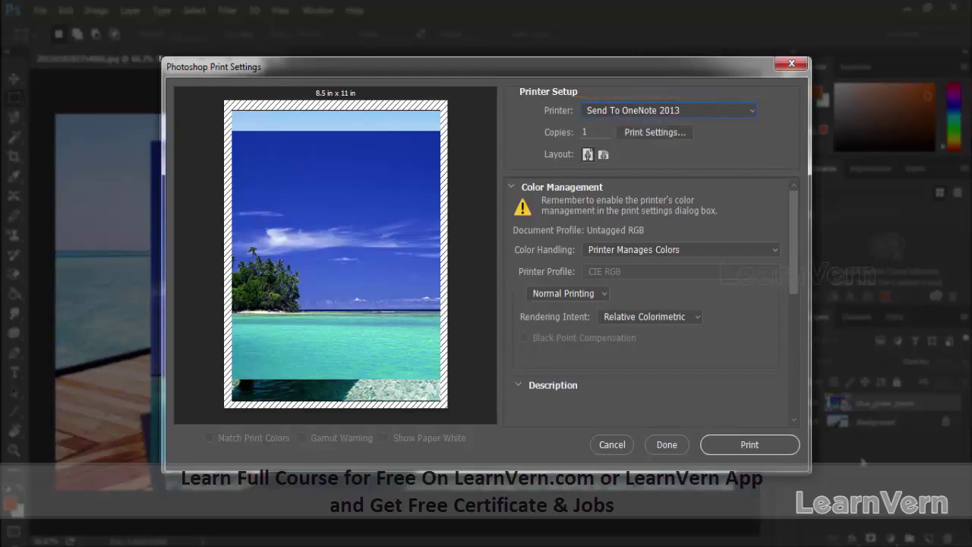
{"action": "left_click", "coordinate": [617, 443]}
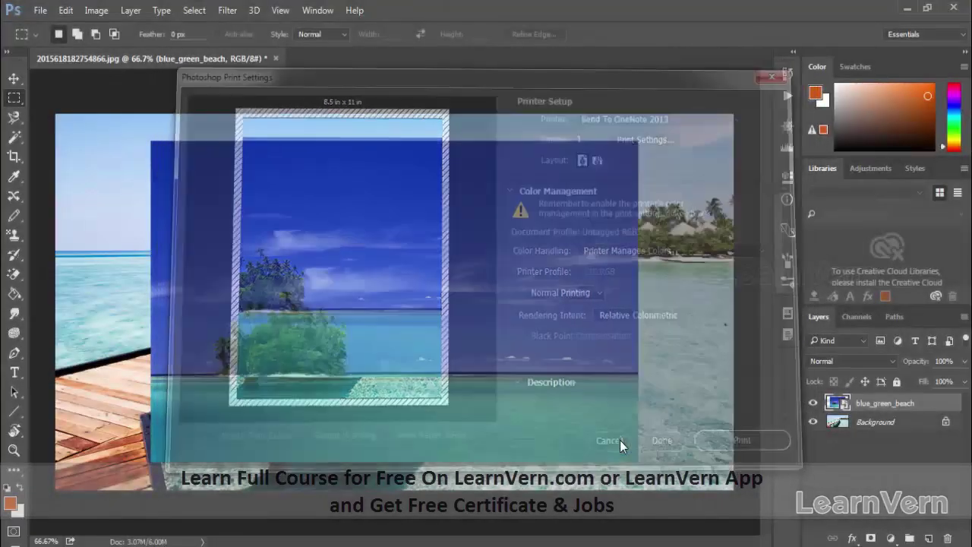